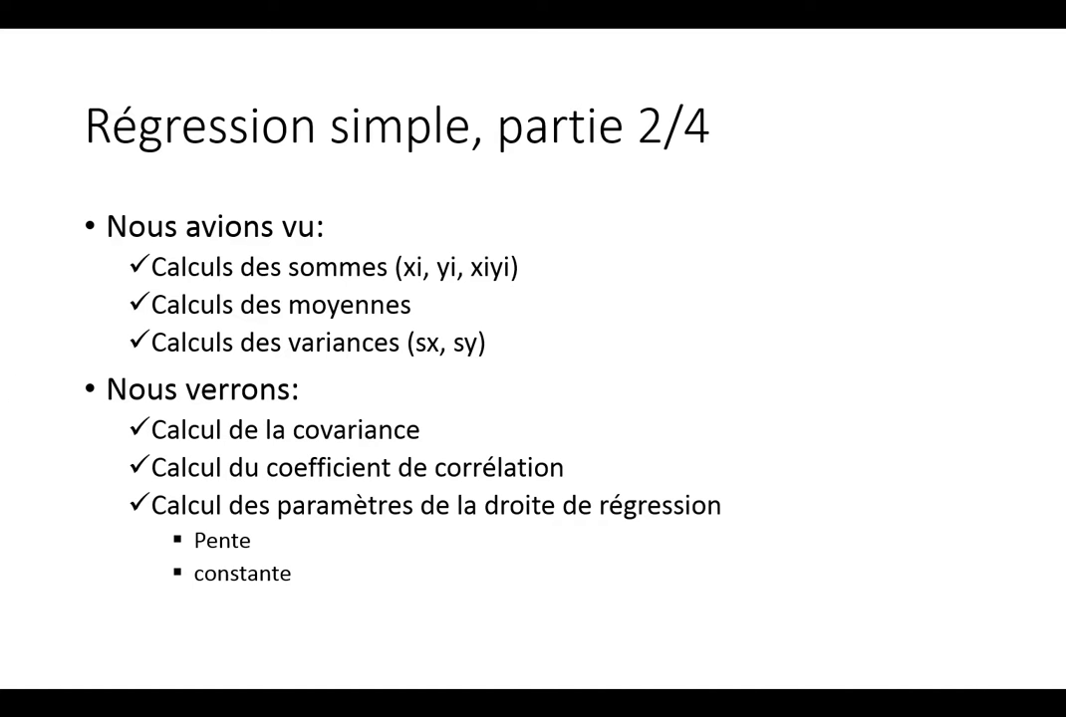
- Advance to the Calculs slide with the regression worksheet table
key("Right")
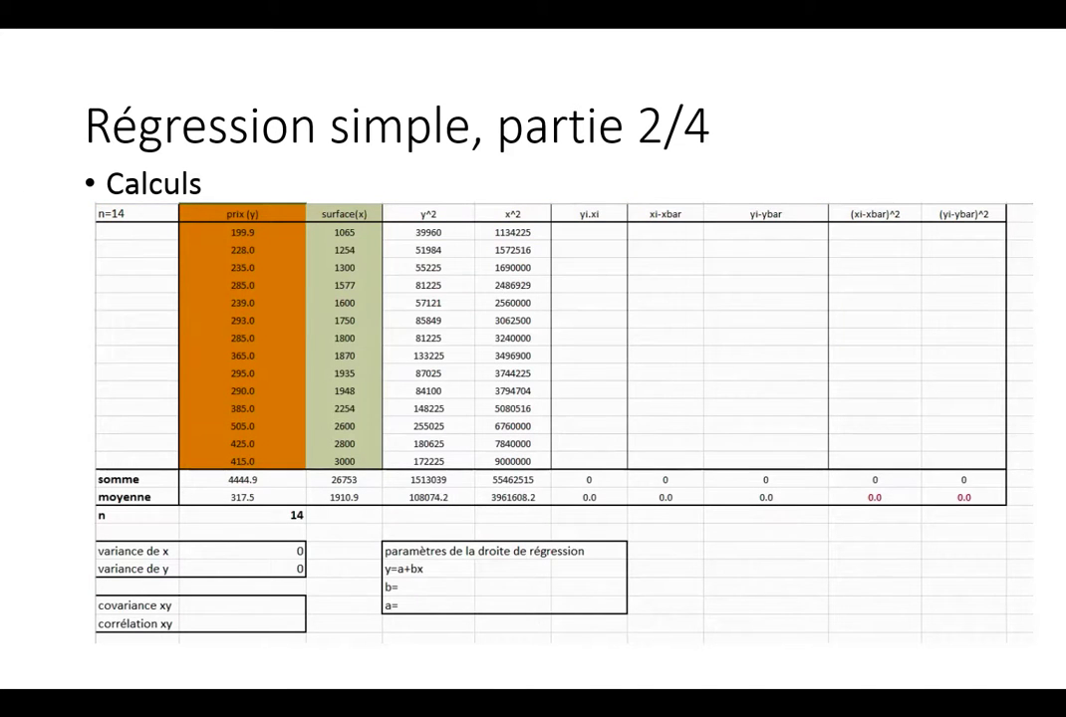
- Enter =B2*C2 in the first yi.xi cell and copy it down all 14 rows, totalling 9095986
left_click(575, 232)
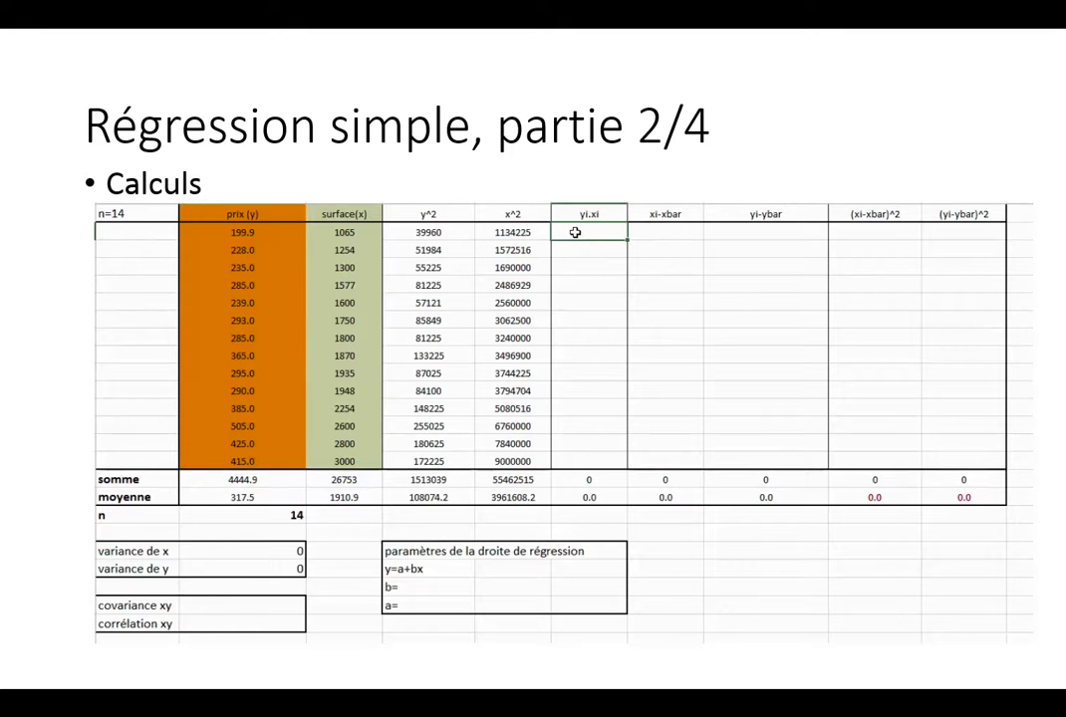
type("=")
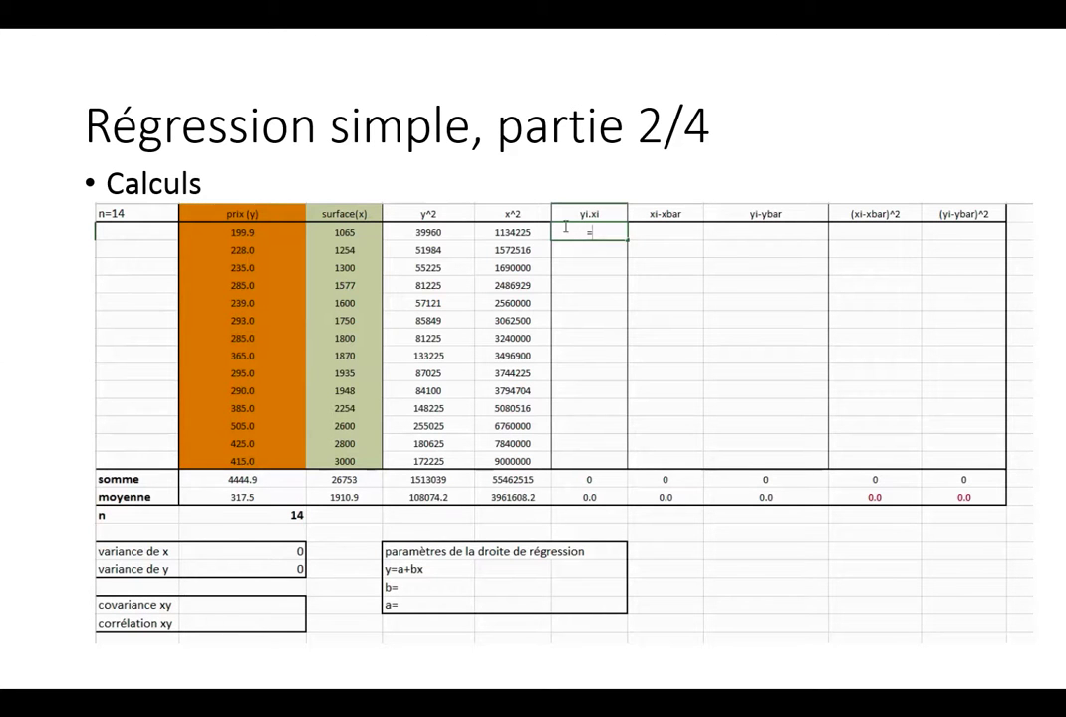
left_click(240, 229)
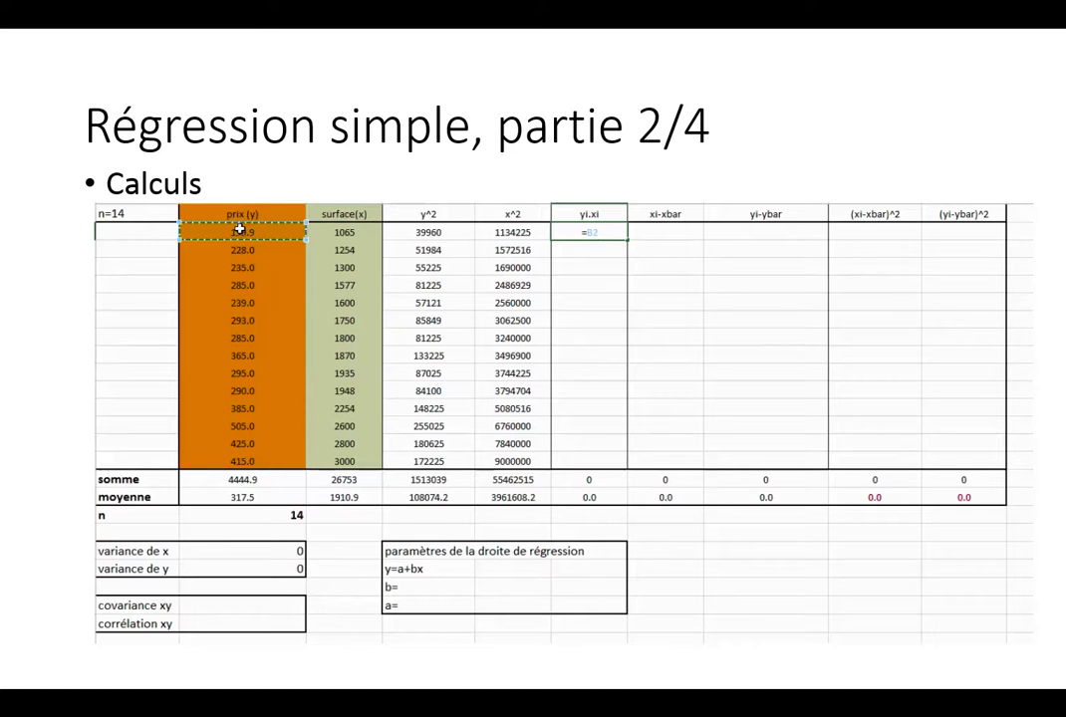
type("*")
left_click(354, 232)
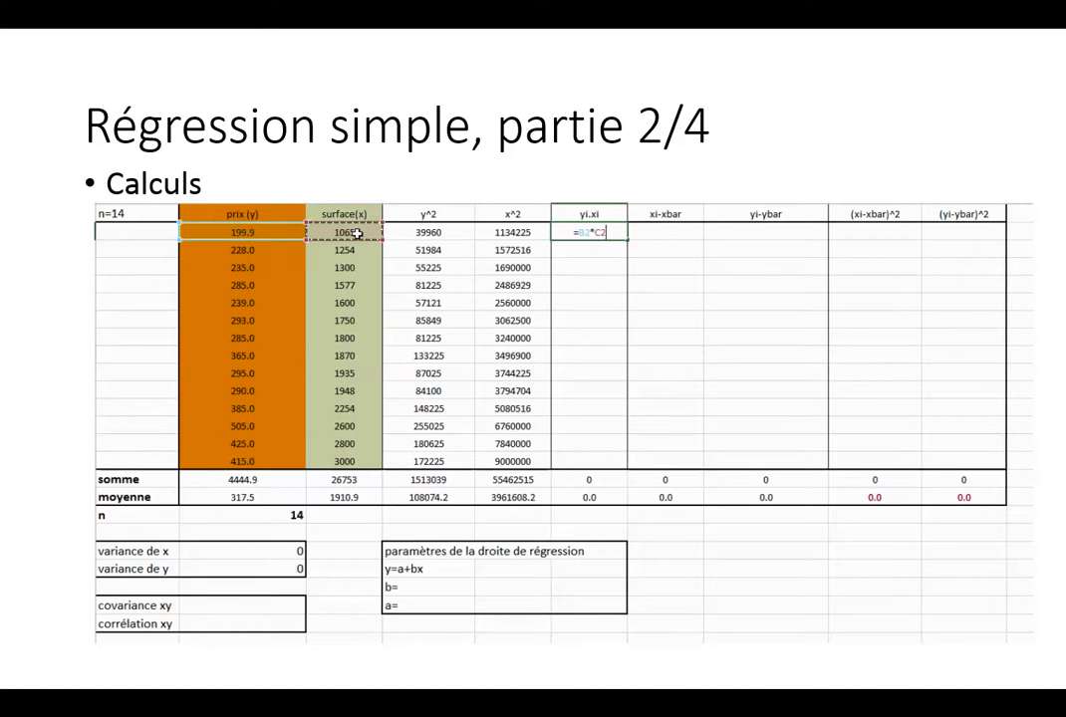
key("Return")
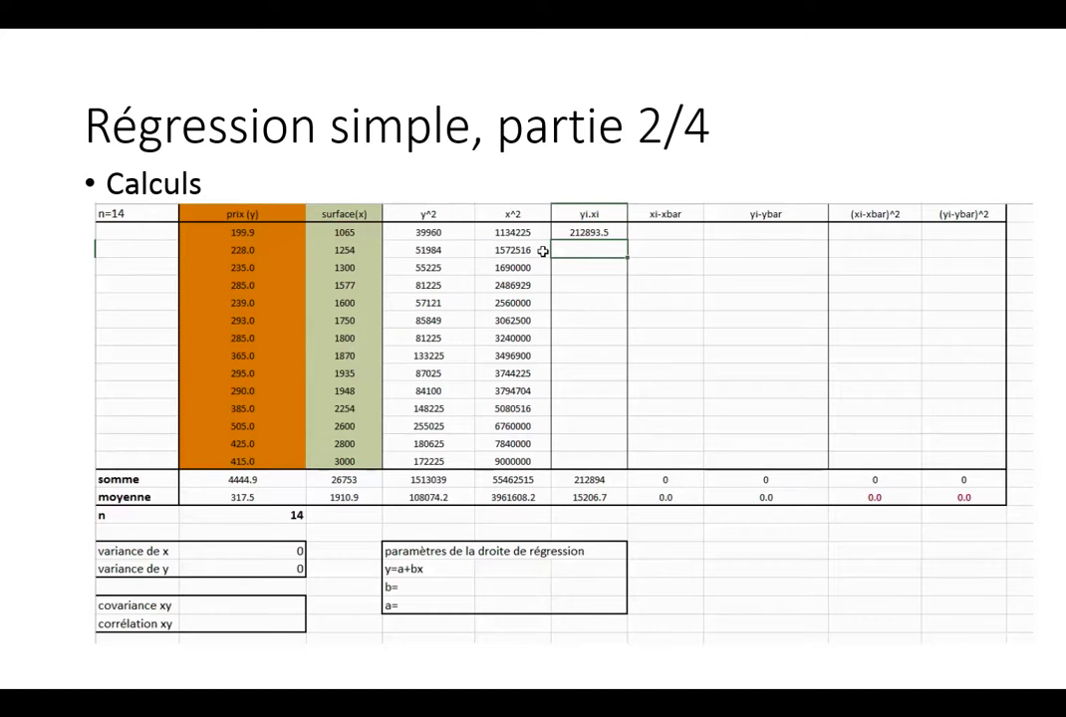
left_click(609, 232)
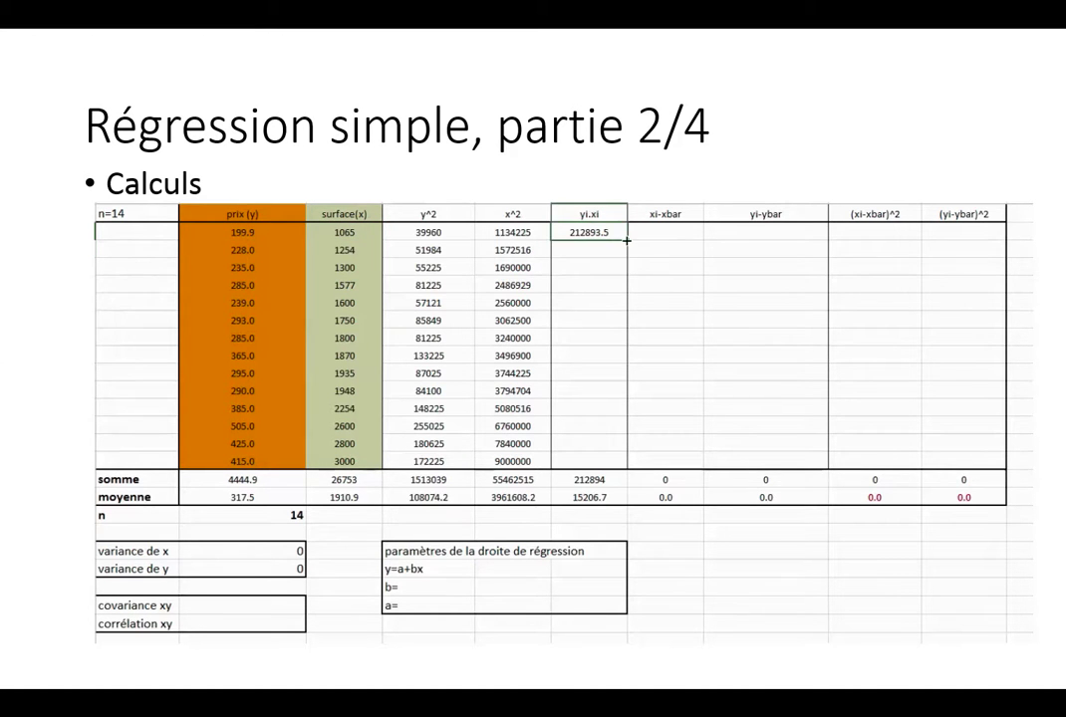
left_click_drag(626, 240, 626, 465)
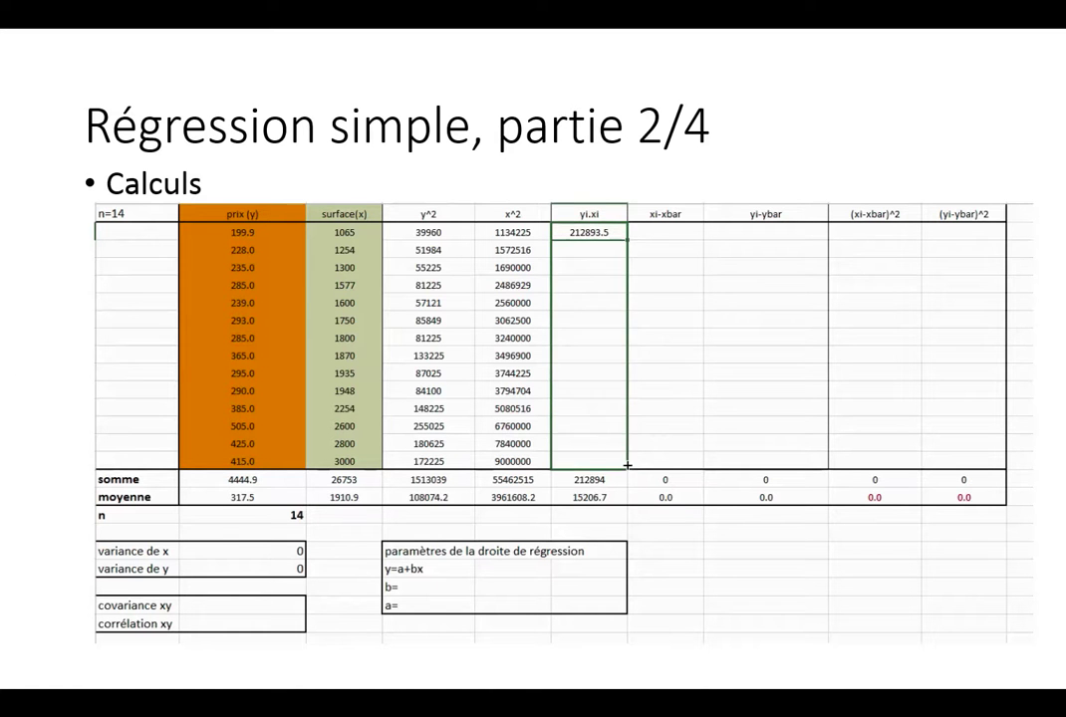
left_click(670, 232)
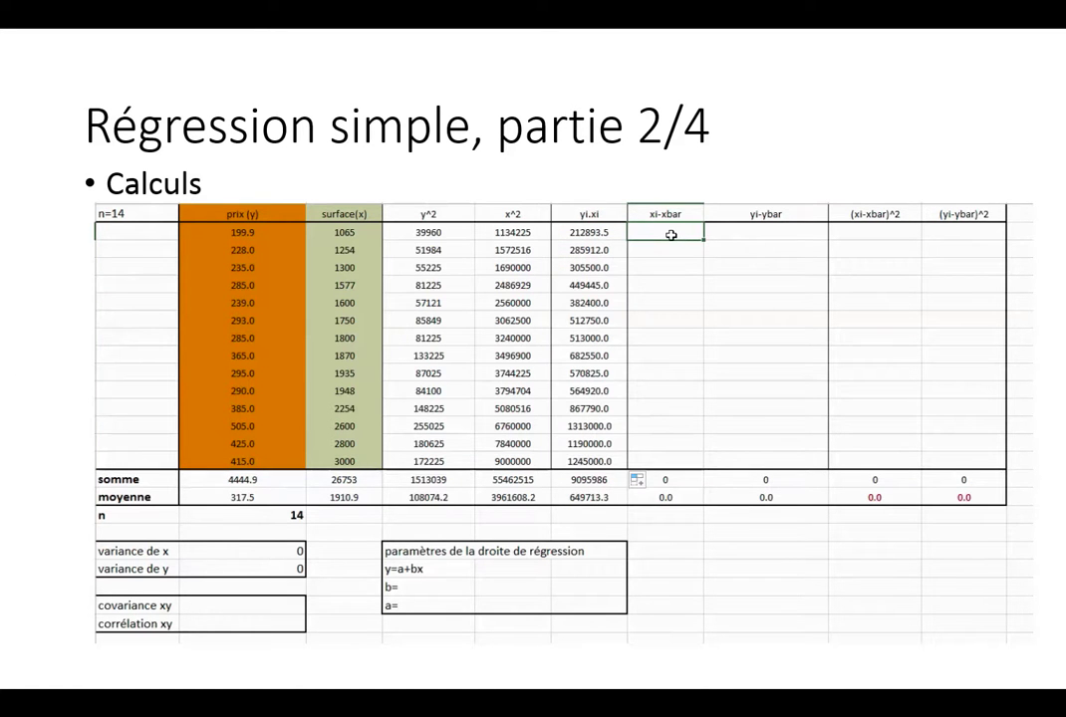
- Enter =C2-$C$17 in the first xi-xbar cell and copy it down, giving -845.93 to 1089.07
type("=")
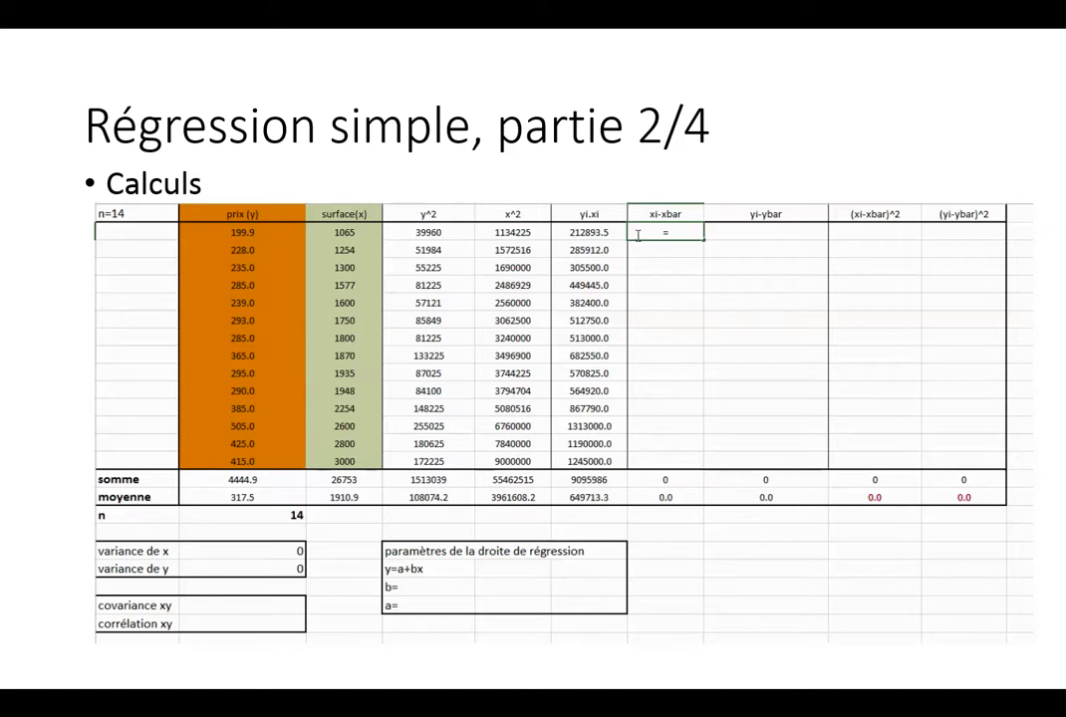
left_click(354, 233)
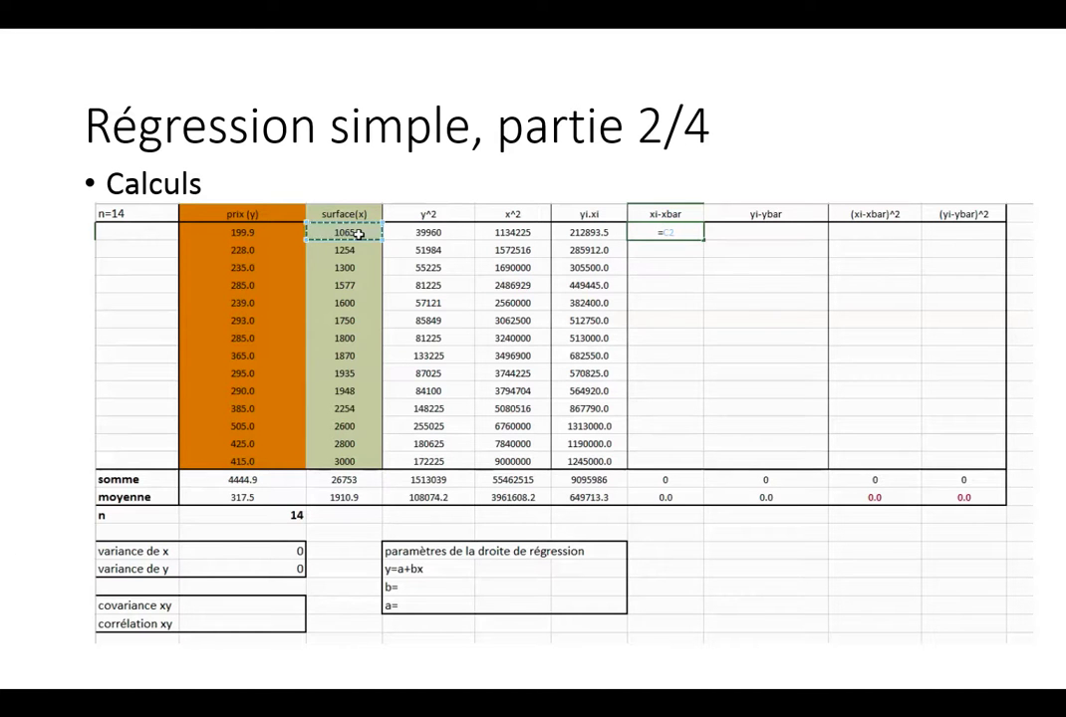
type("-")
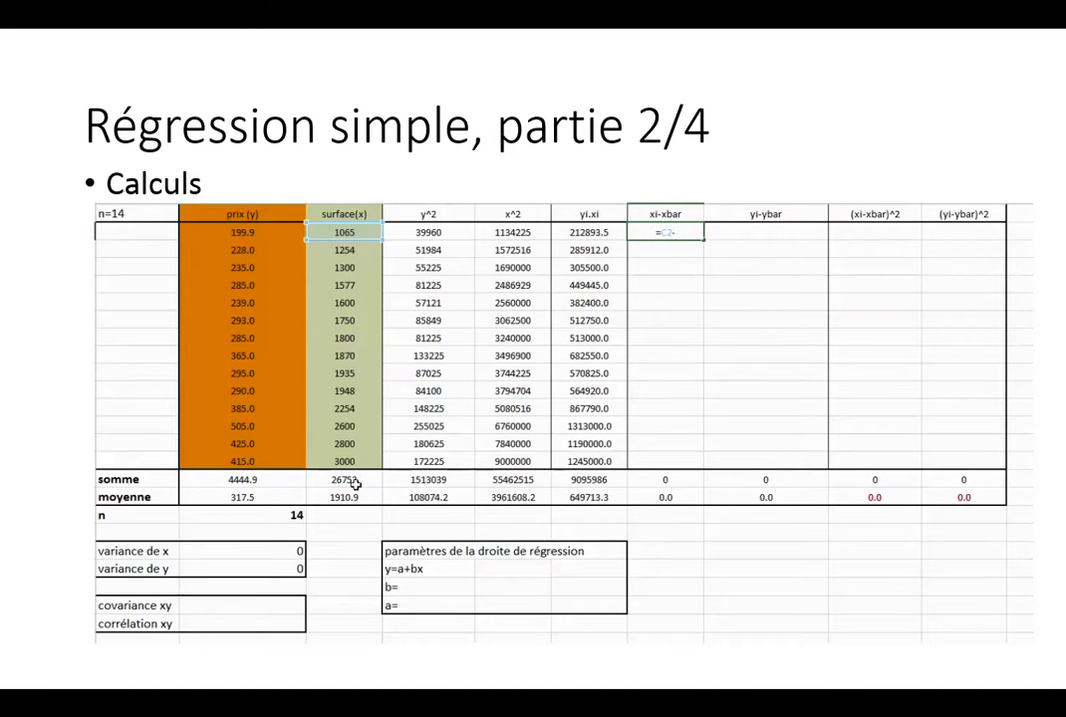
left_click(349, 497)
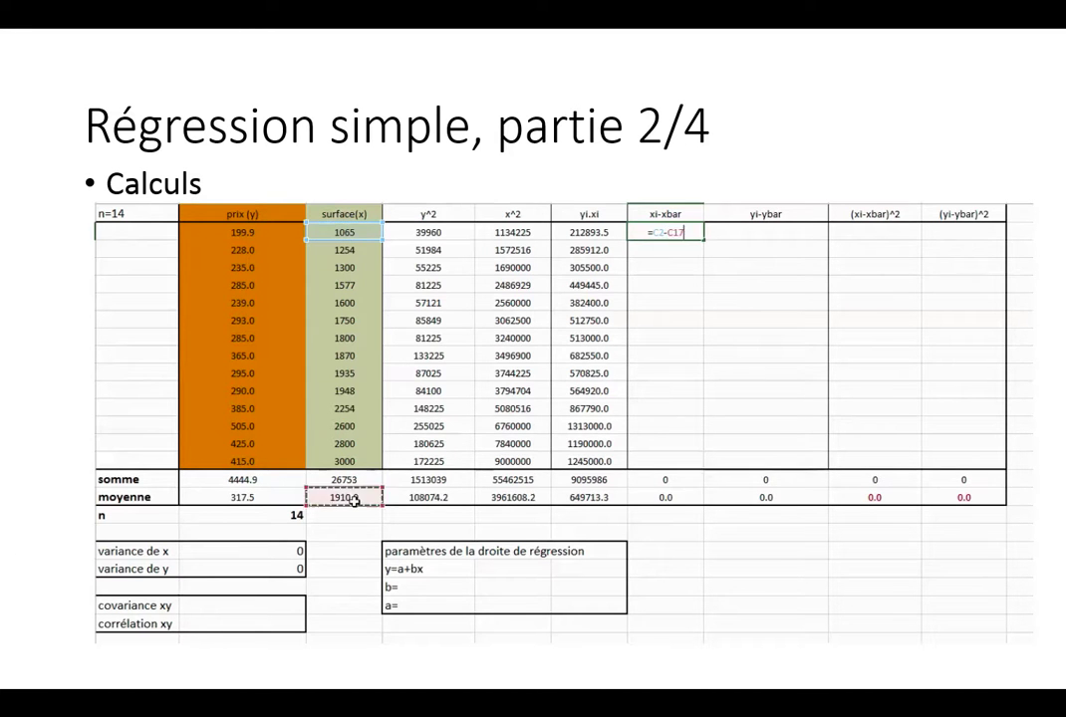
left_click(669, 232)
key("F4")
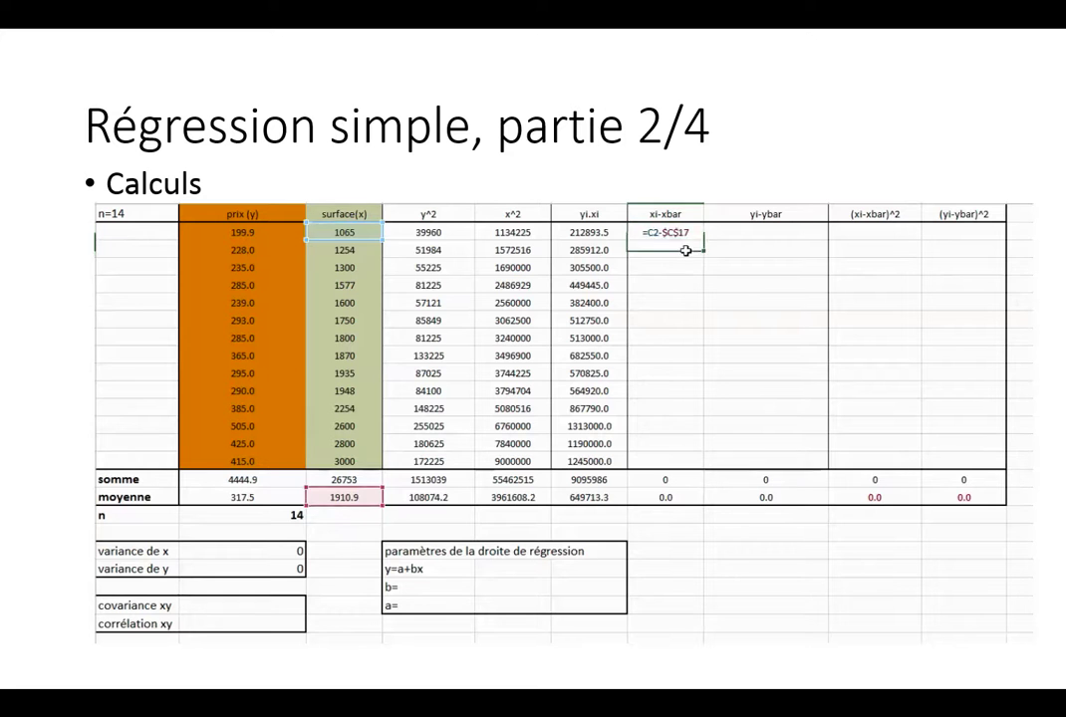
key("ctrl+Return")
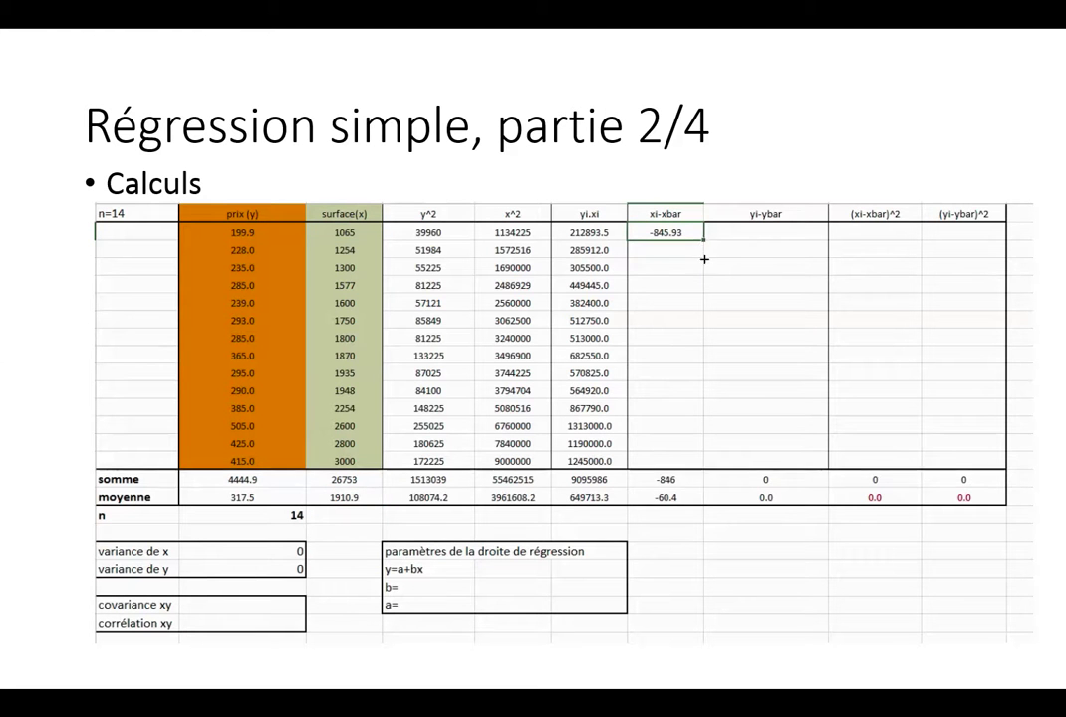
left_click_drag(703, 240, 688, 465)
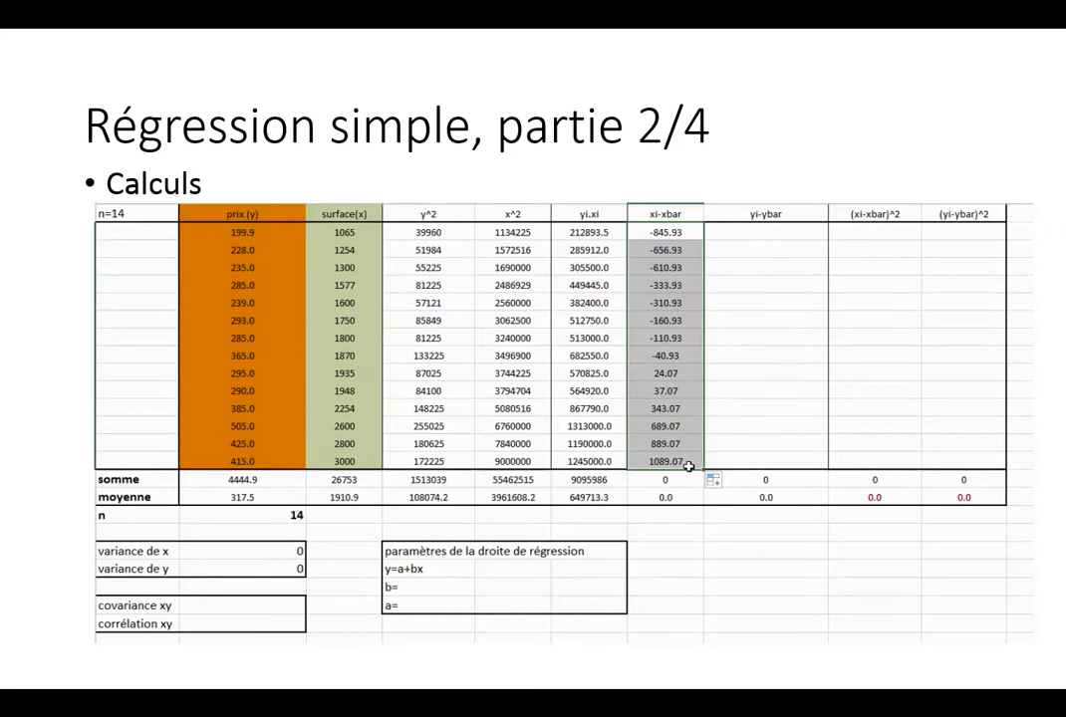
- Enter =B2-$B$17 in the first yi-ybar cell and copy it down, giving -117.59 to 97.51
left_click(785, 239)
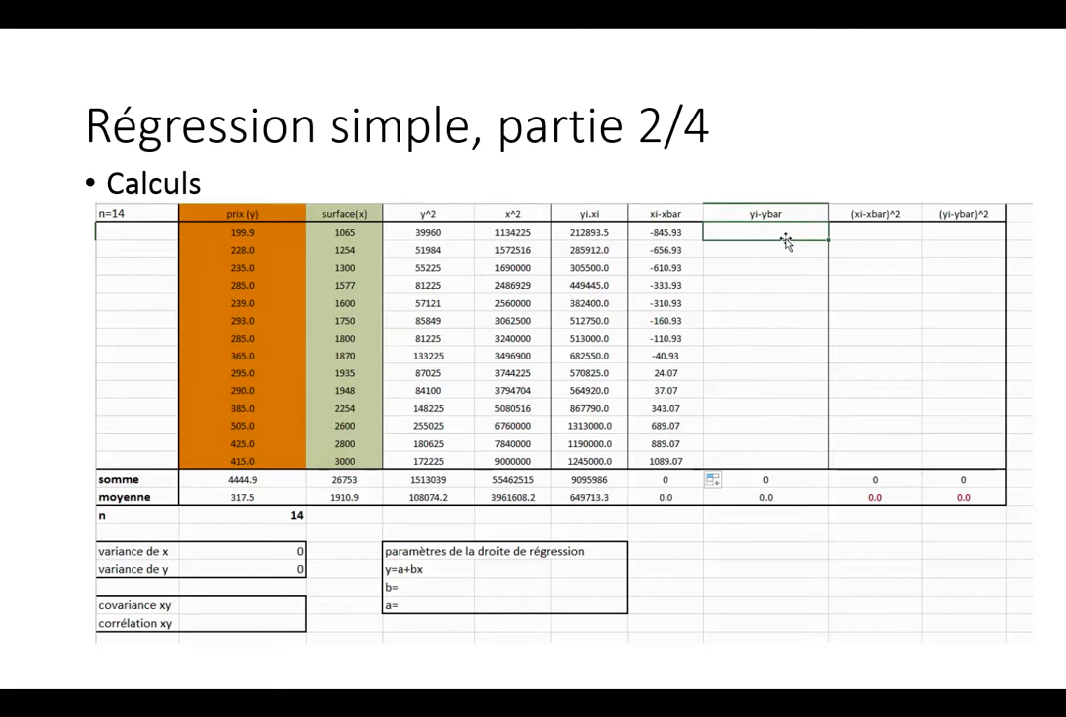
type("=")
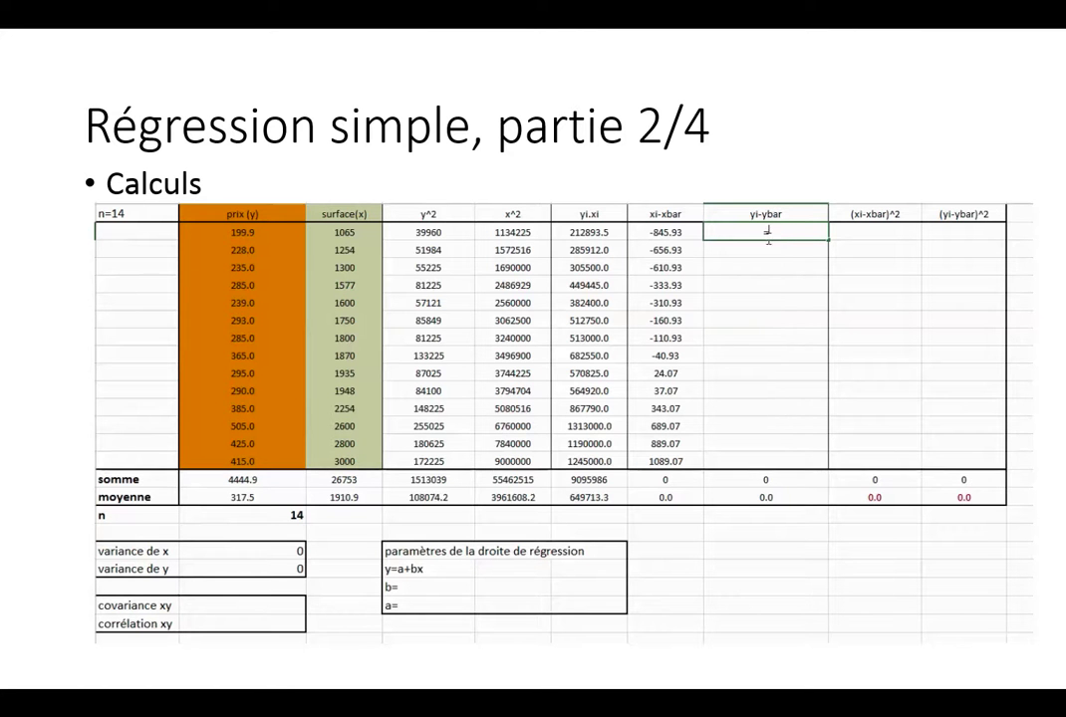
left_click(252, 232)
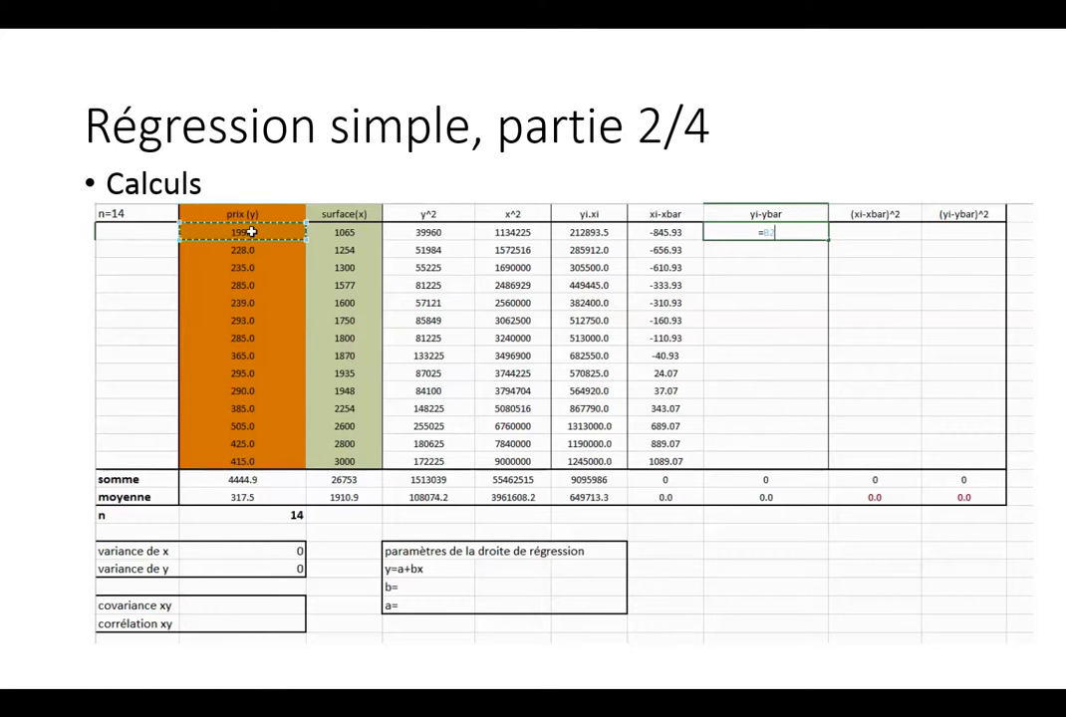
type("-$")
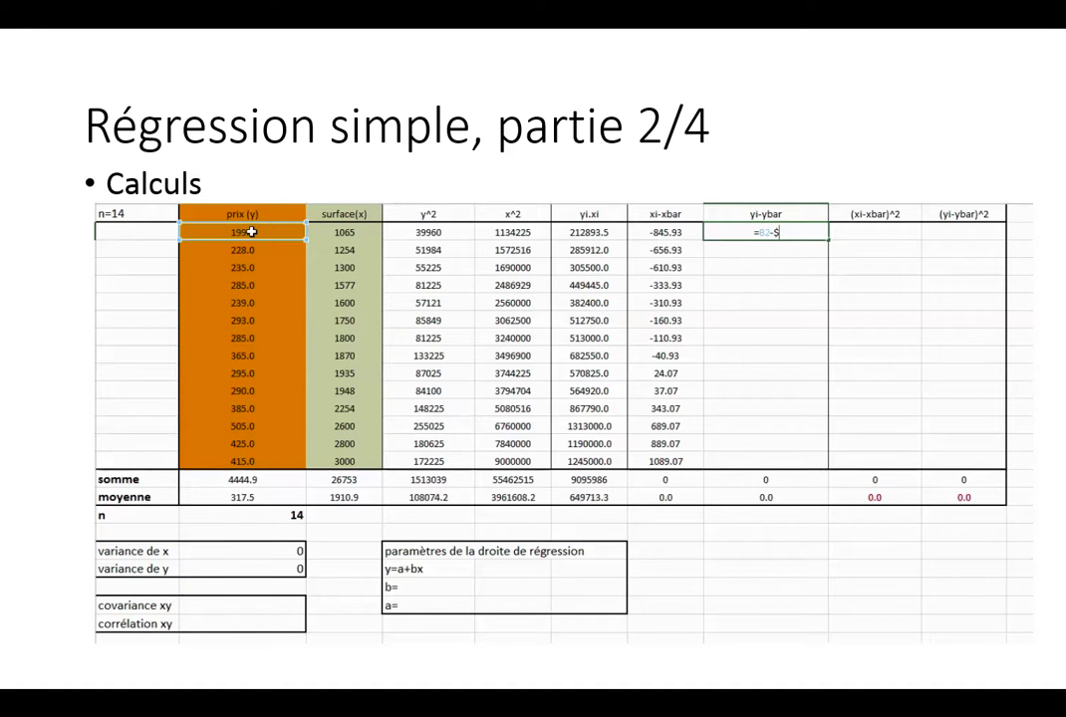
type("b$")
type("1")
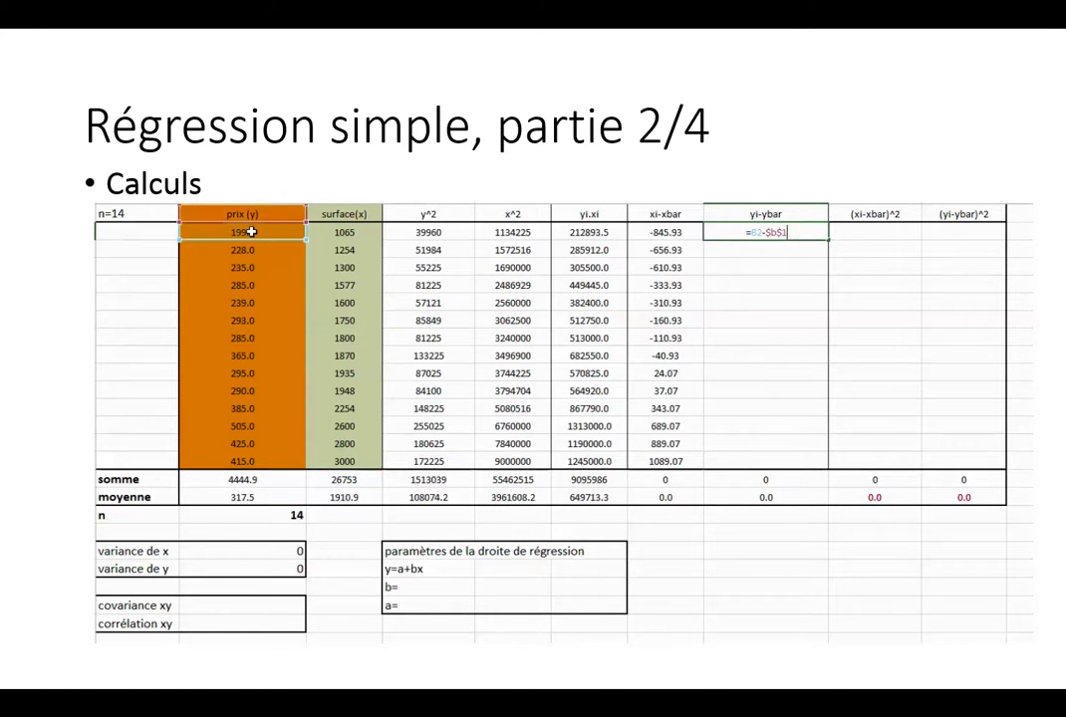
type("7")
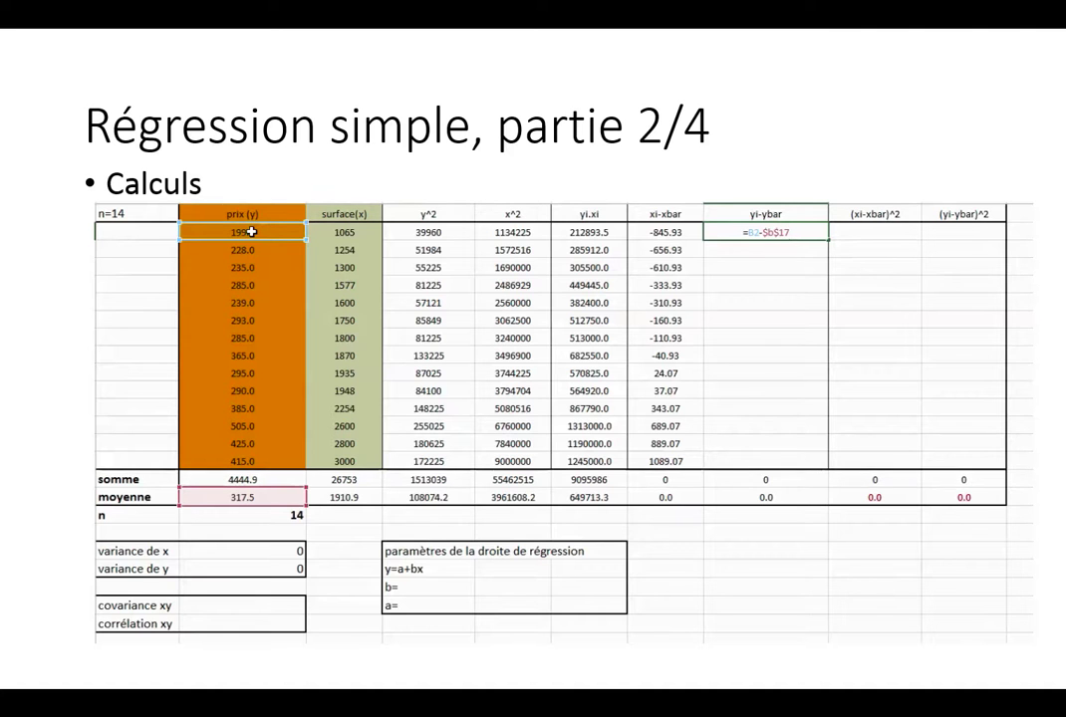
key("Return")
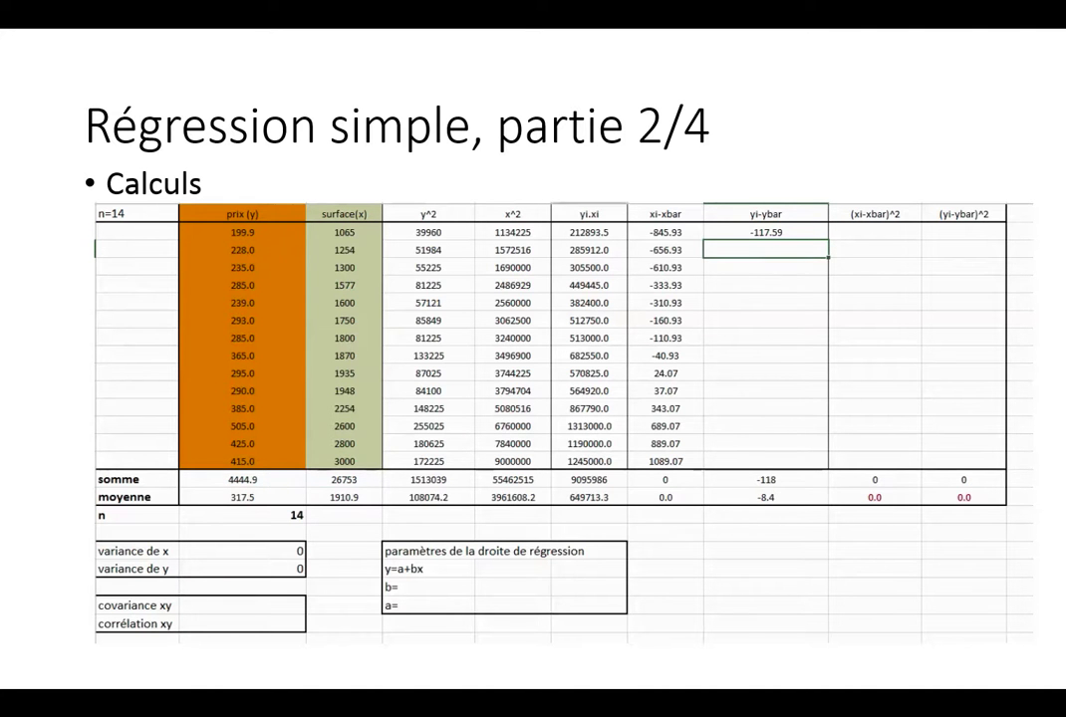
left_click(776, 233)
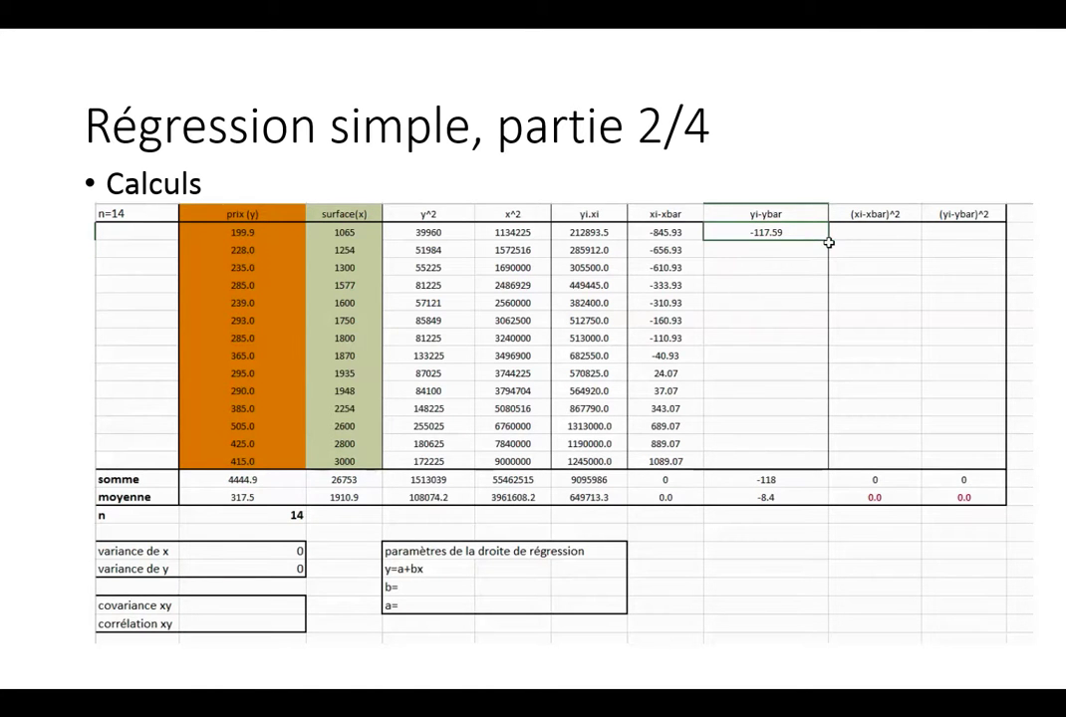
left_click_drag(827, 241, 827, 469)
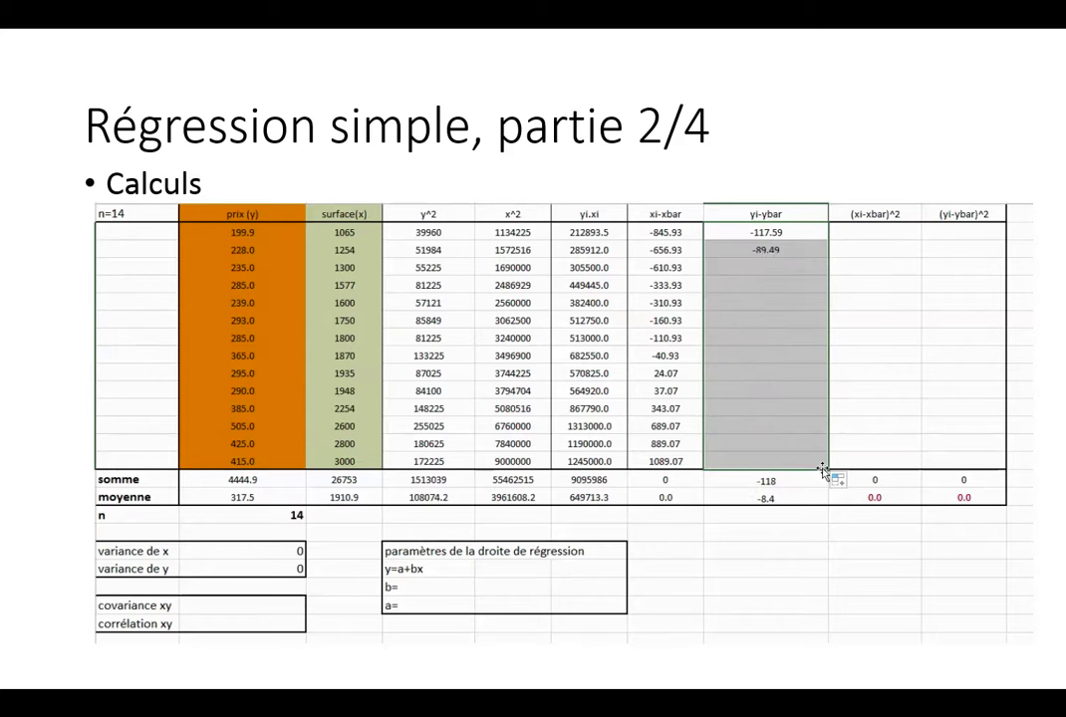
- Enter =G2^2 in the first (xi-xbar)^2 cell and copy it down, summing to 4339443
left_click(906, 233)
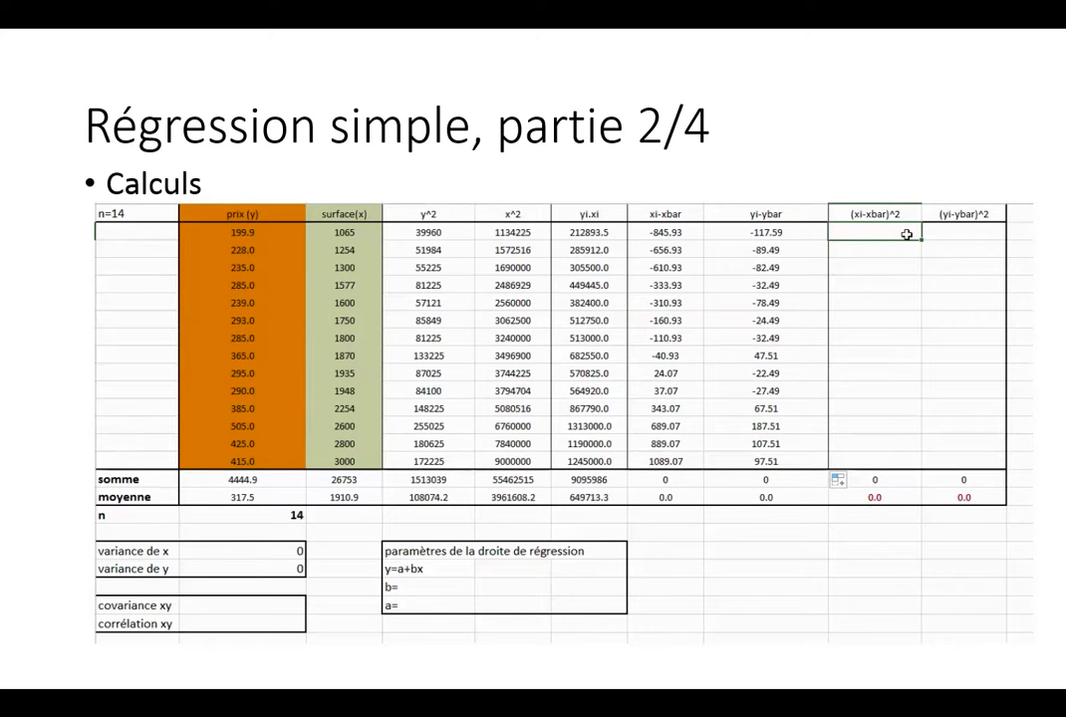
type("=")
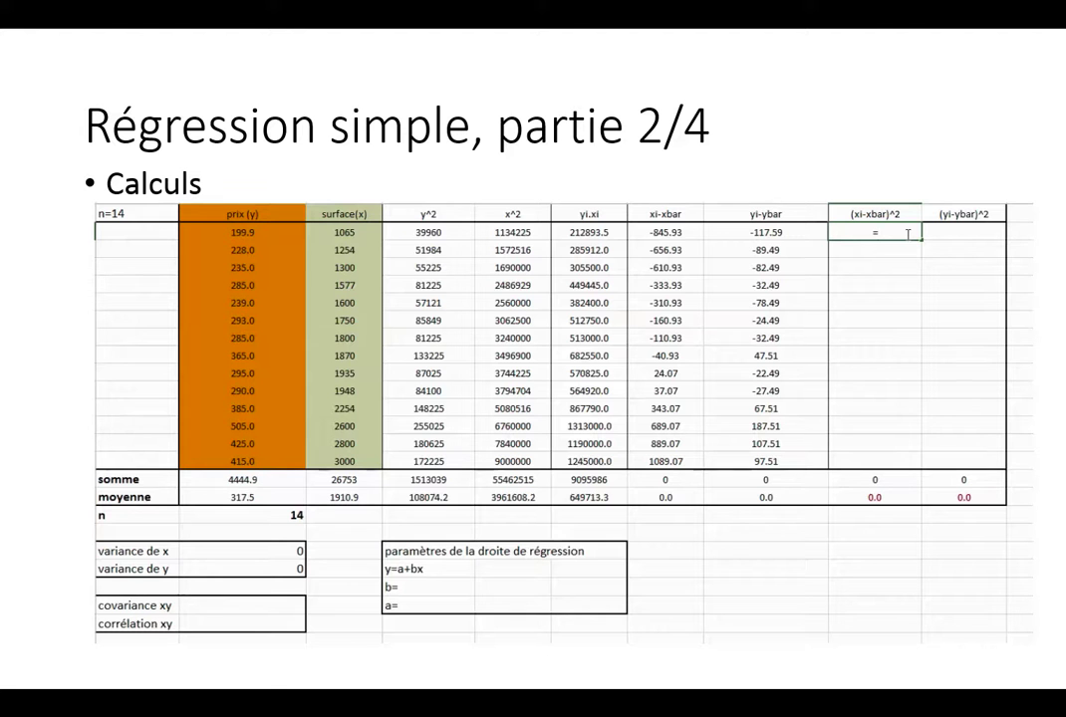
left_click(675, 233)
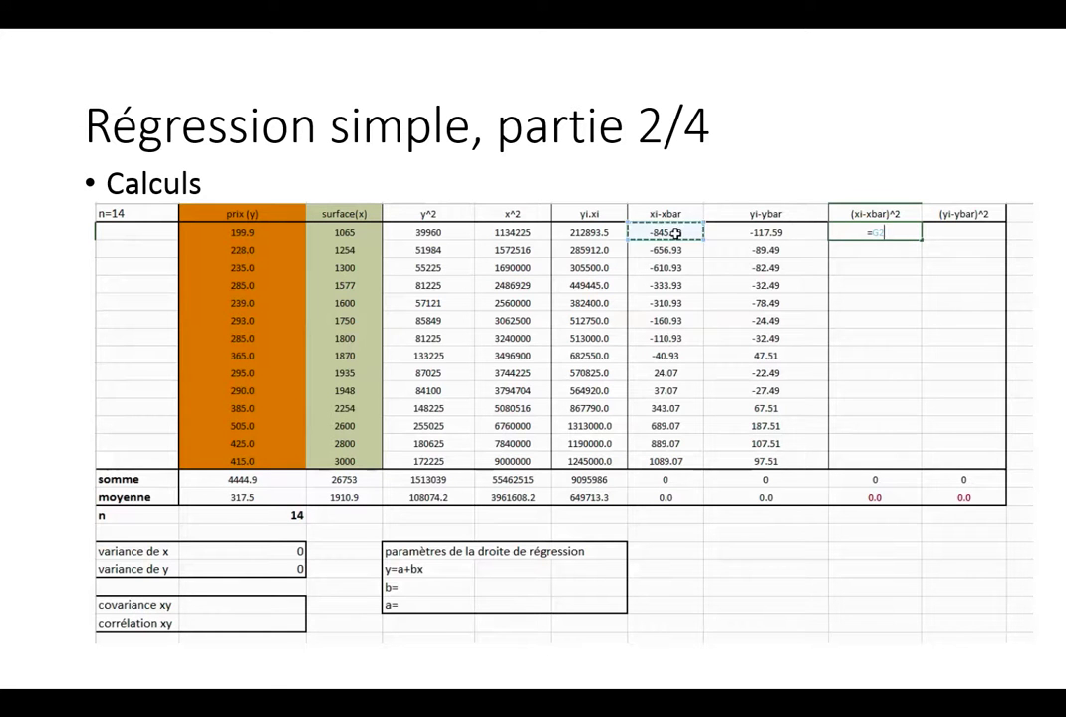
type("^2")
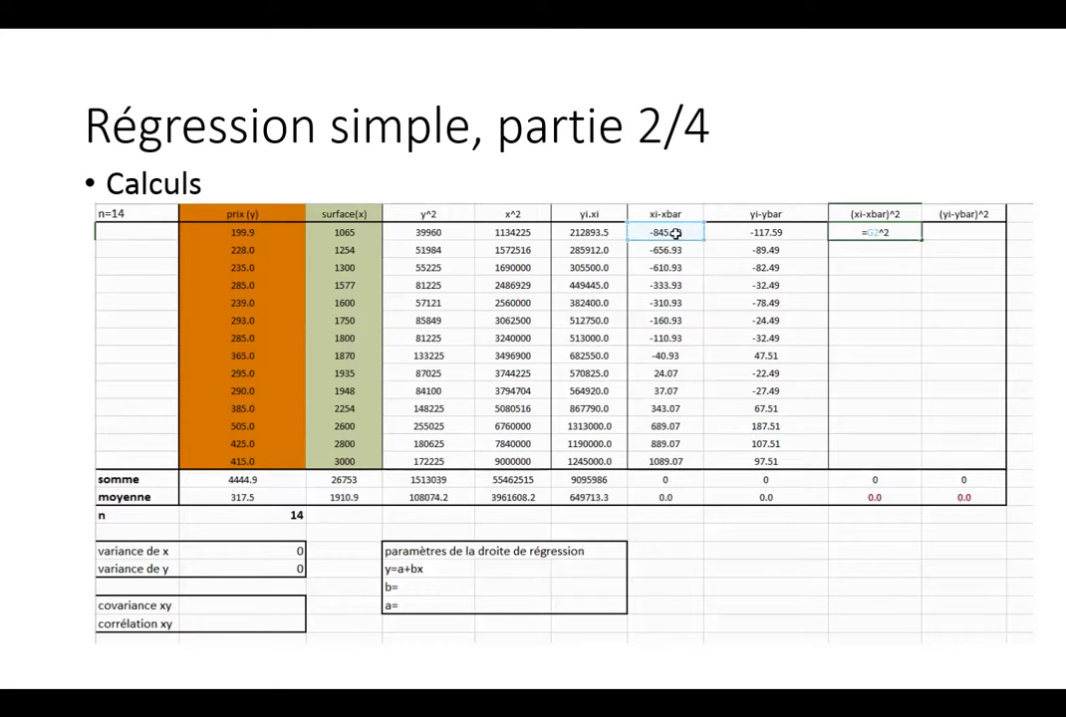
key("Return")
left_click(915, 233)
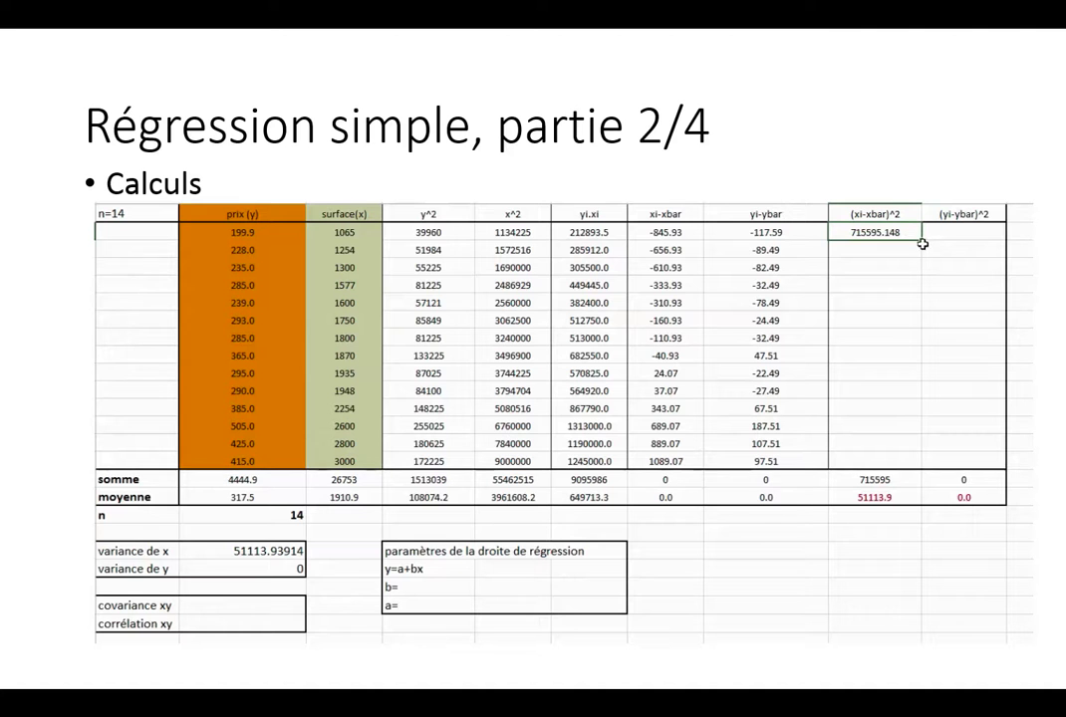
left_click_drag(923, 241, 915, 465)
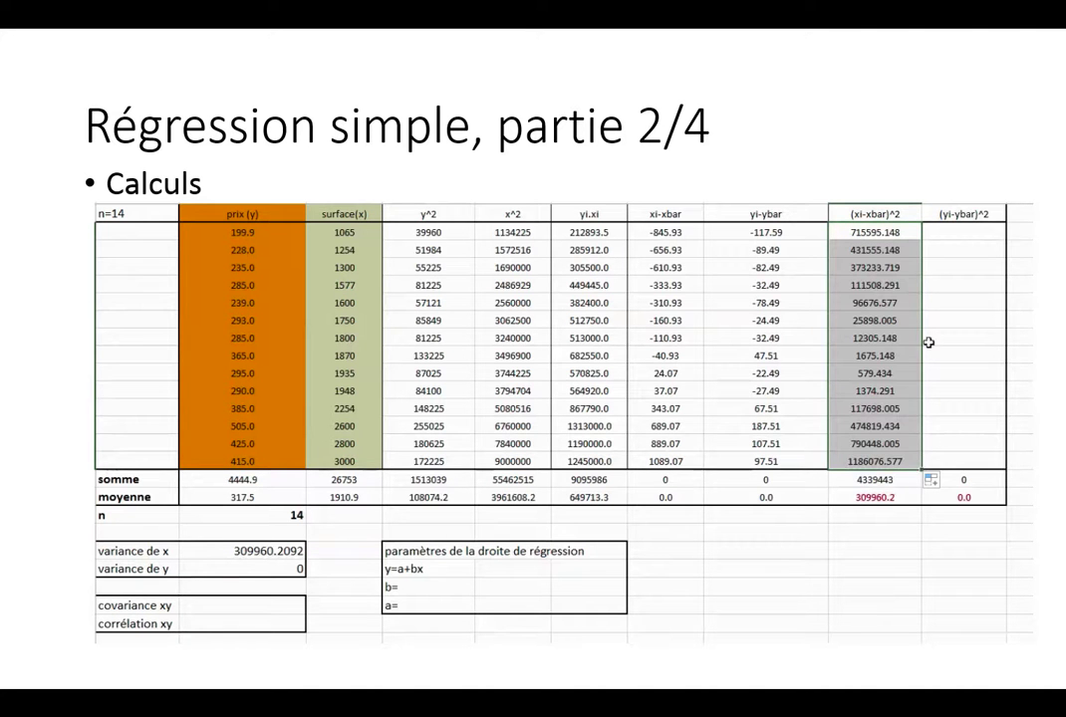
- Enter =H2^2 in the first (yi-ybar)^2 cell and copy it down, summing to 101815
left_click(959, 236)
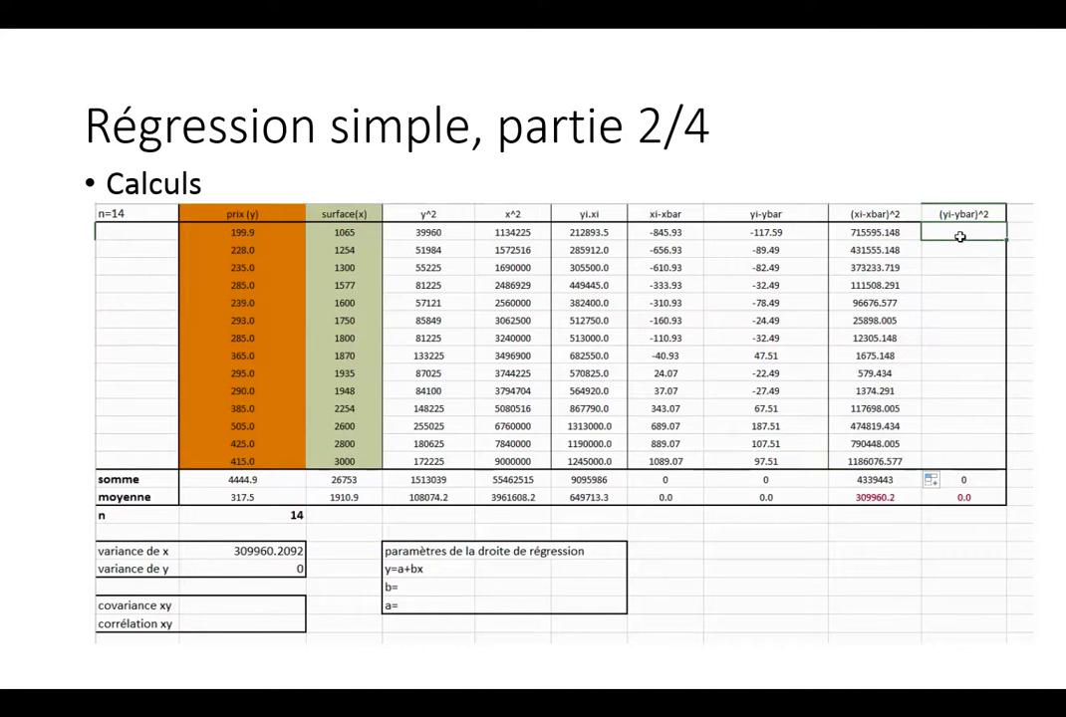
double_click(960, 235)
type("=")
left_click(804, 236)
type("^2")
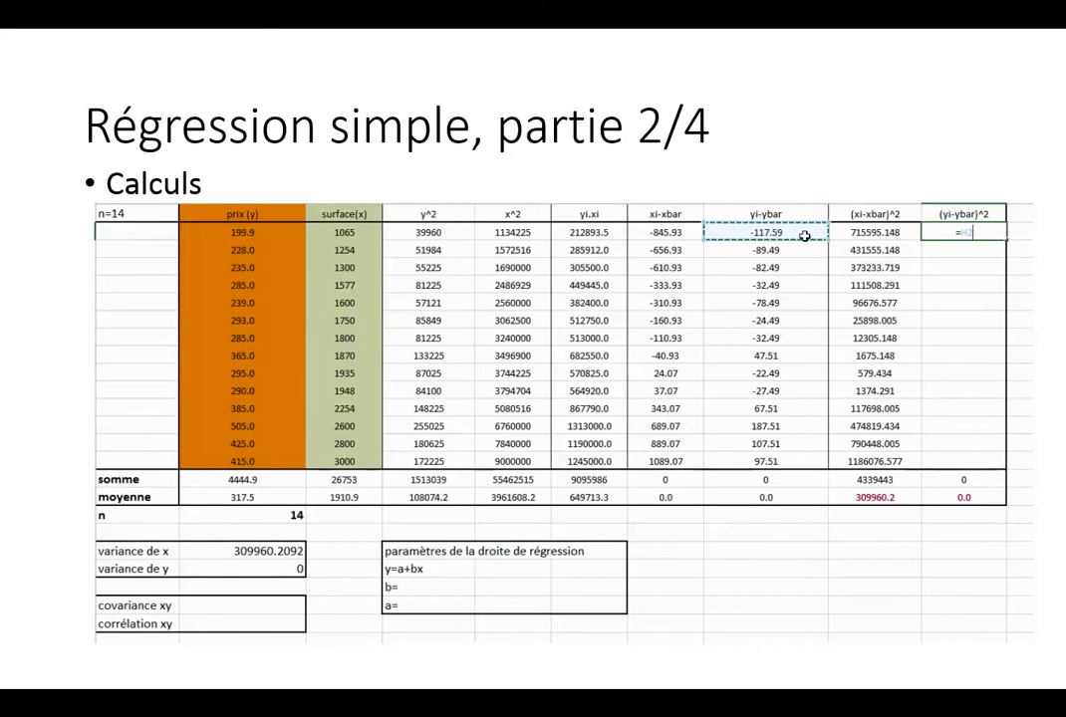
key("Return")
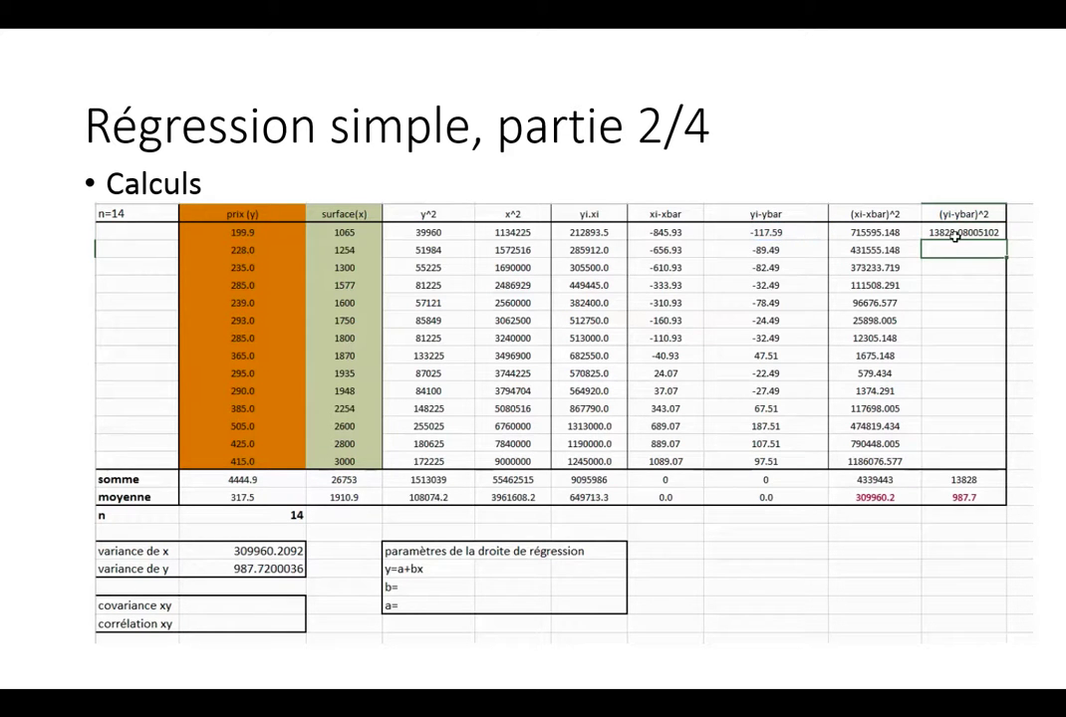
left_click(952, 232)
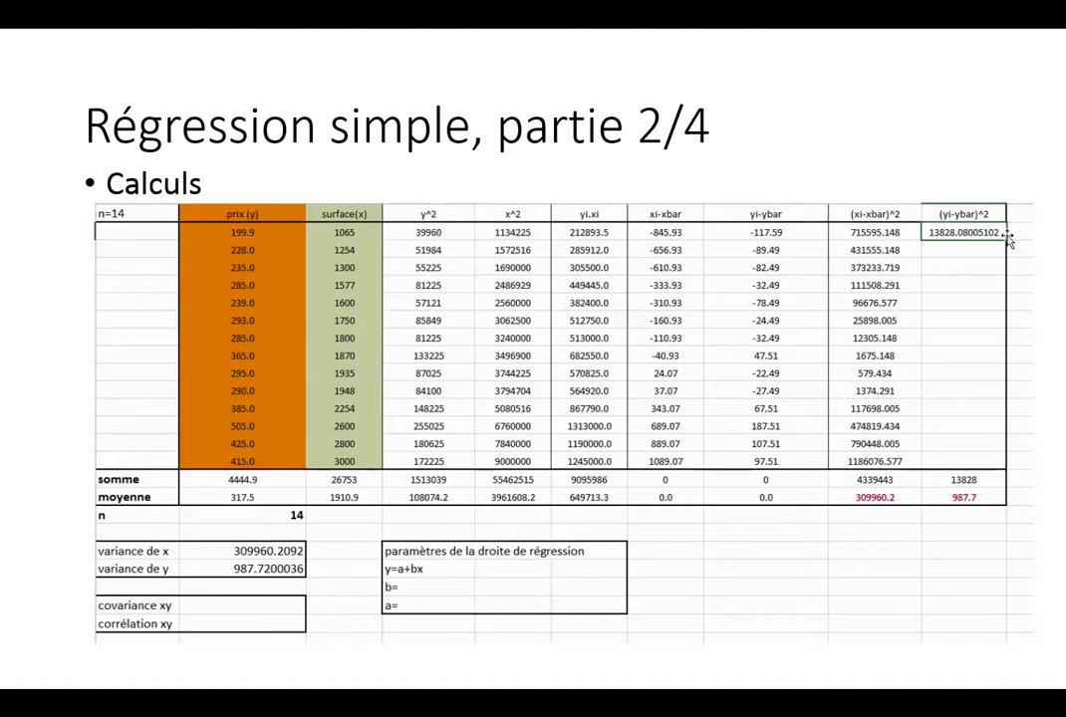
left_click_drag(1004, 242, 1001, 461)
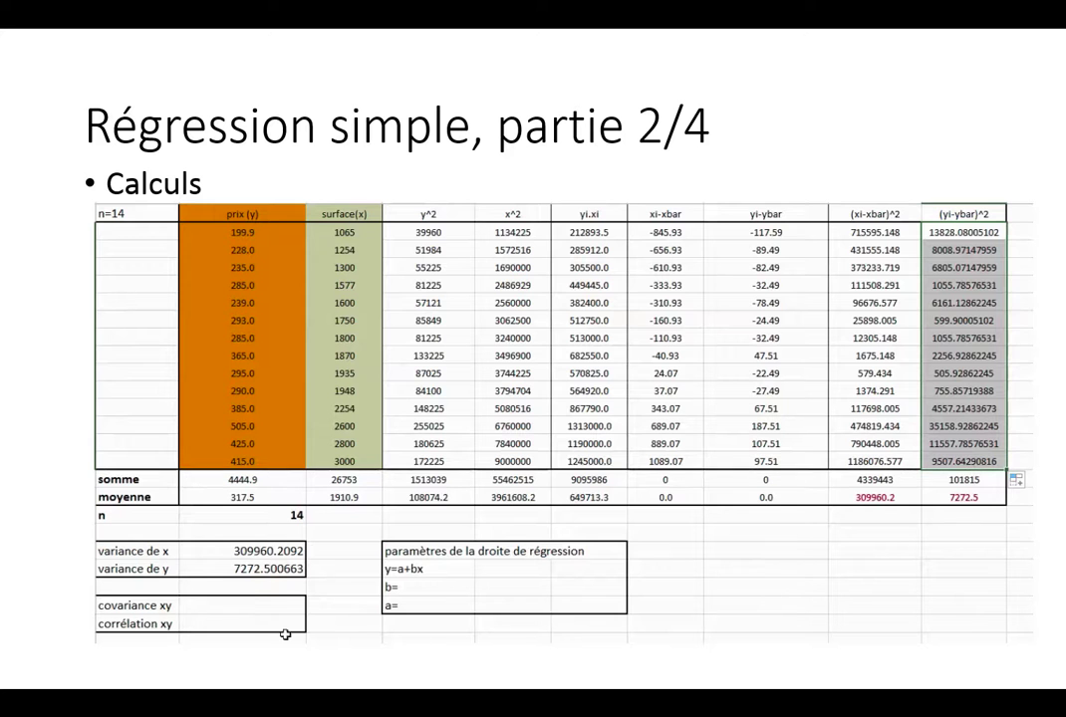
left_click(245, 603)
left_click(245, 553)
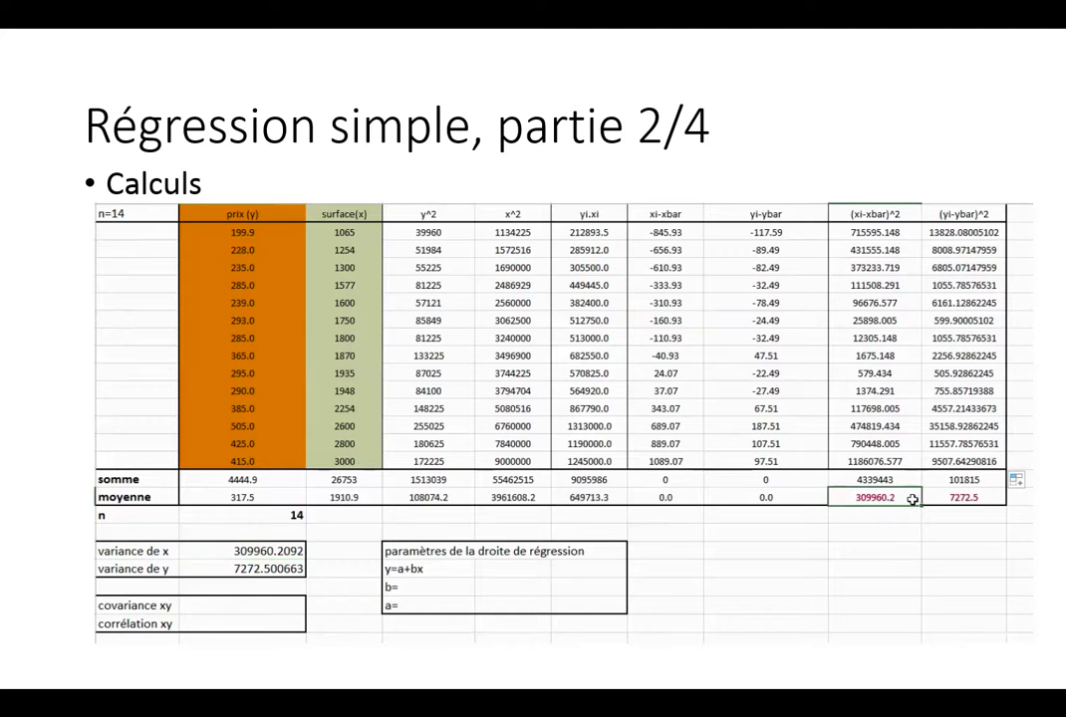
left_click_drag(874, 497, 946, 501)
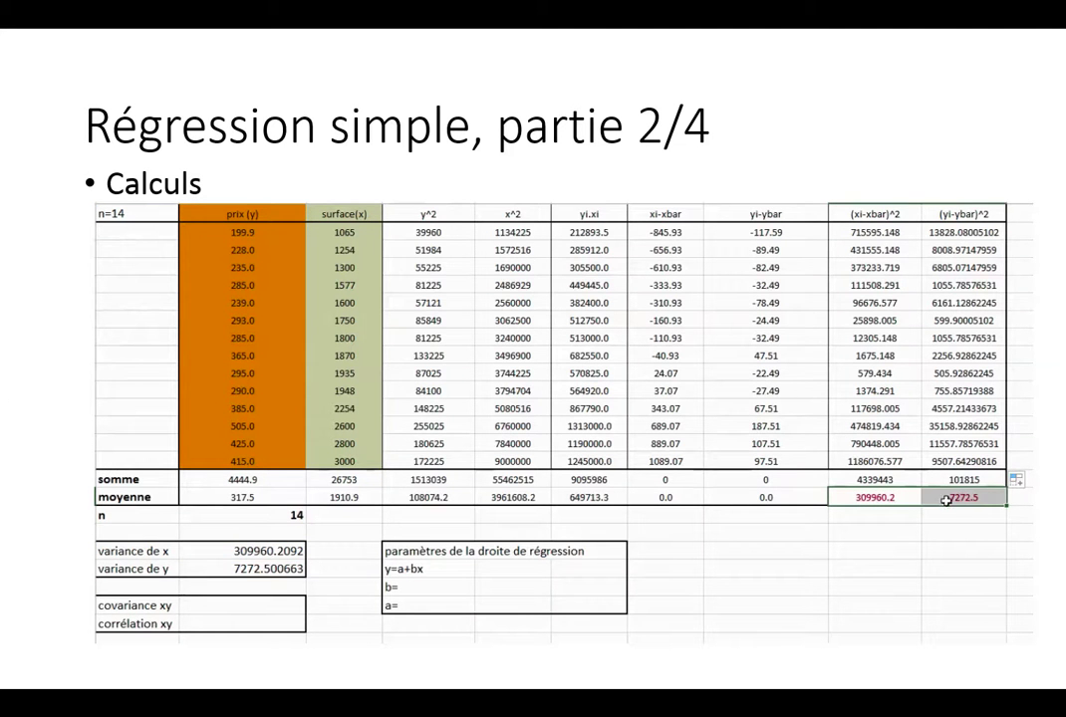
left_click(259, 606)
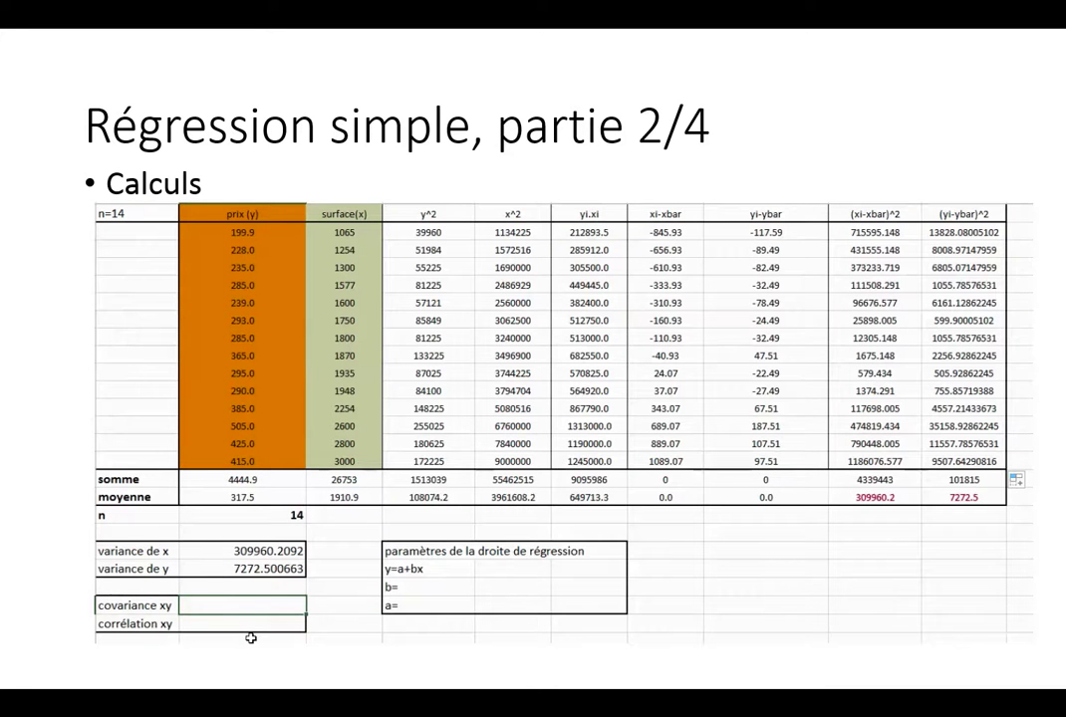
- Set covariance xy to mean of yi.xi minus mean surface times mean price, giving 43007.07806
type("=")
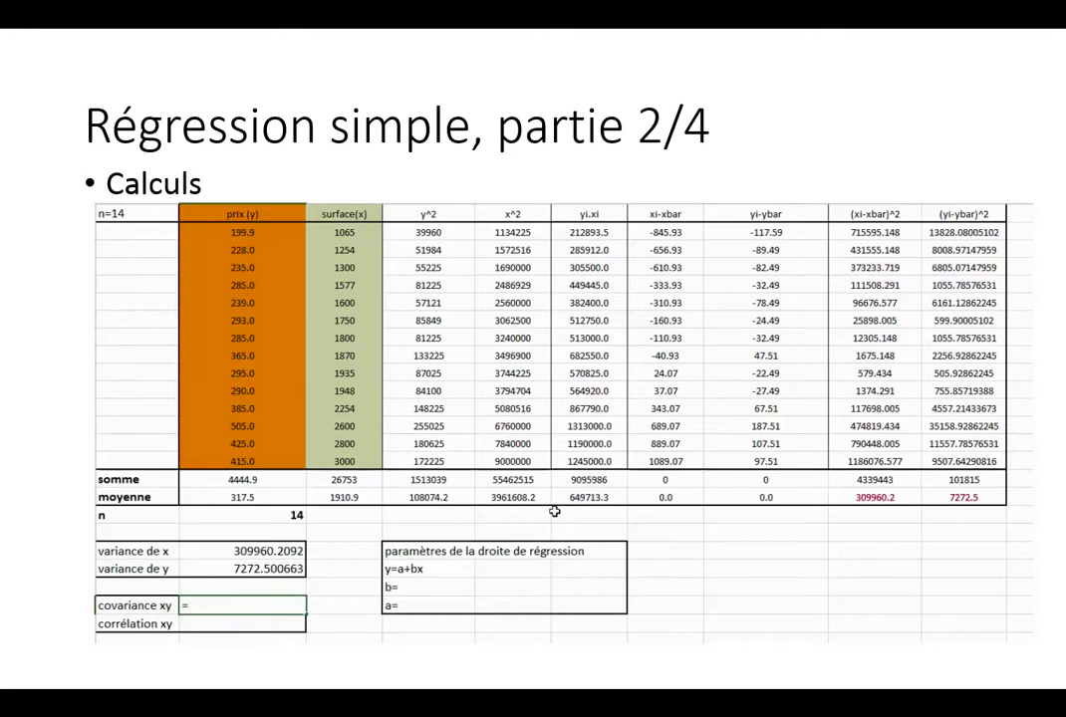
left_click(572, 498)
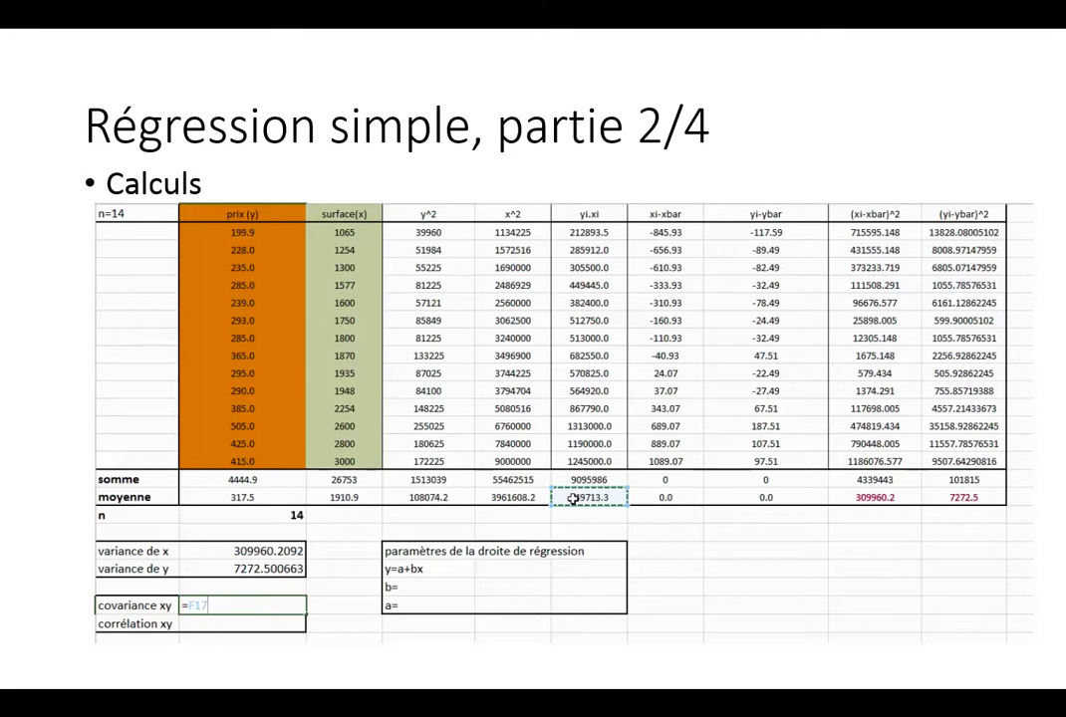
type("-")
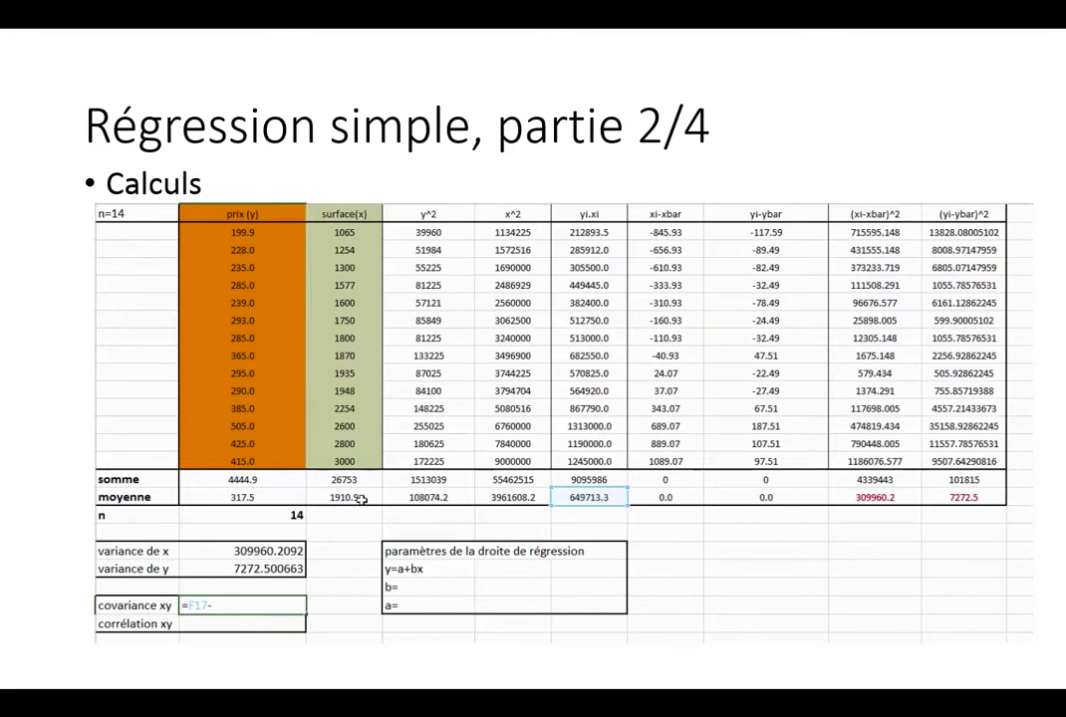
left_click(358, 497)
type("*")
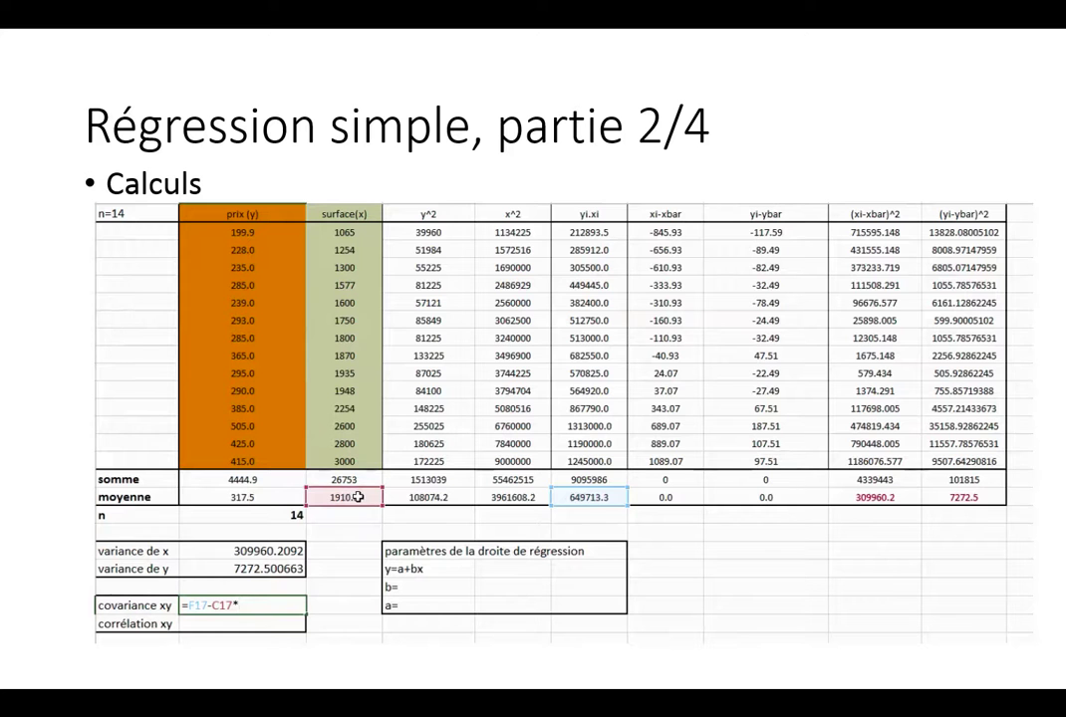
left_click(283, 497)
key("Return")
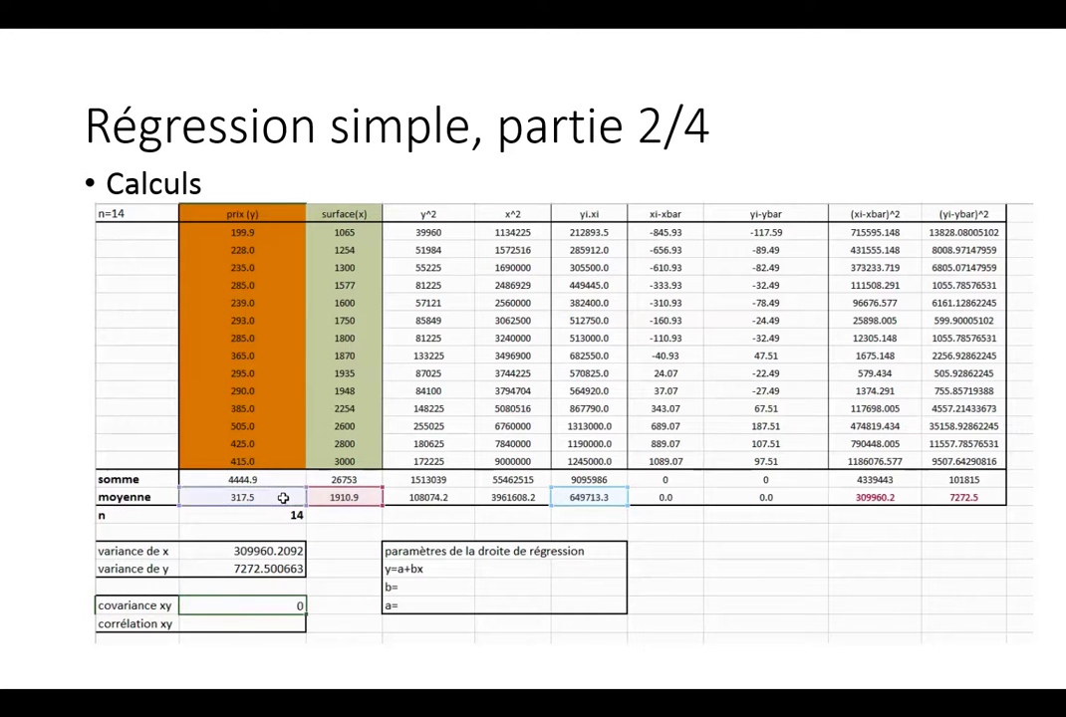
key("Return")
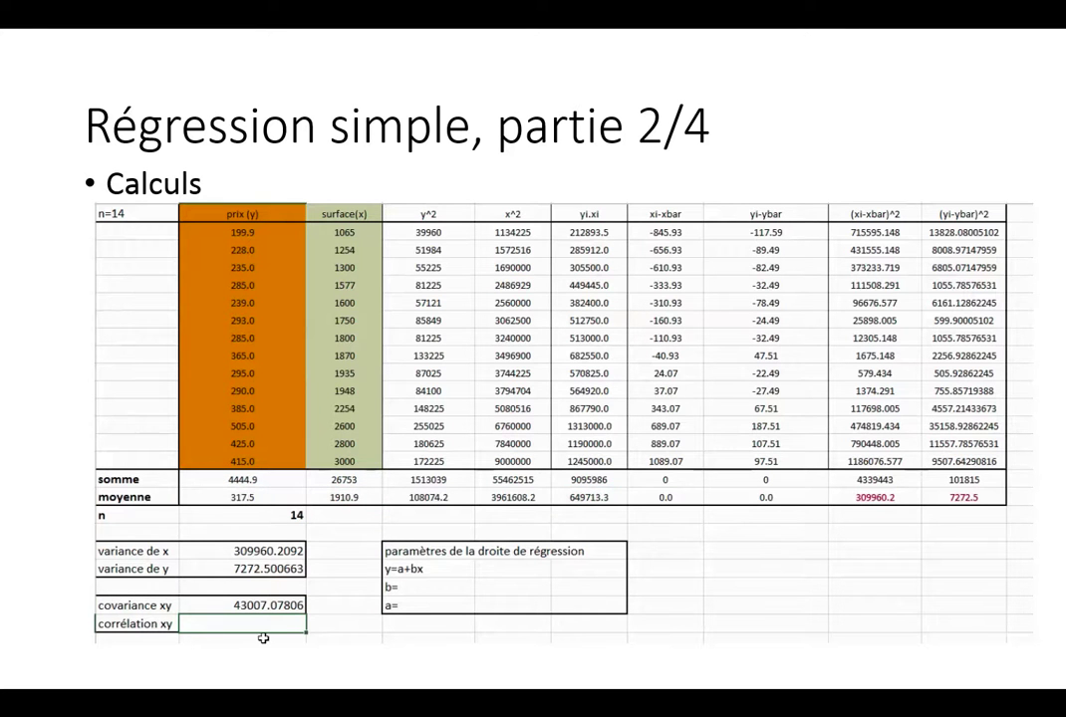
- Enter =B23/racine(B21*B20) in the corrélation xy cell, giving 0.905826621
type("=")
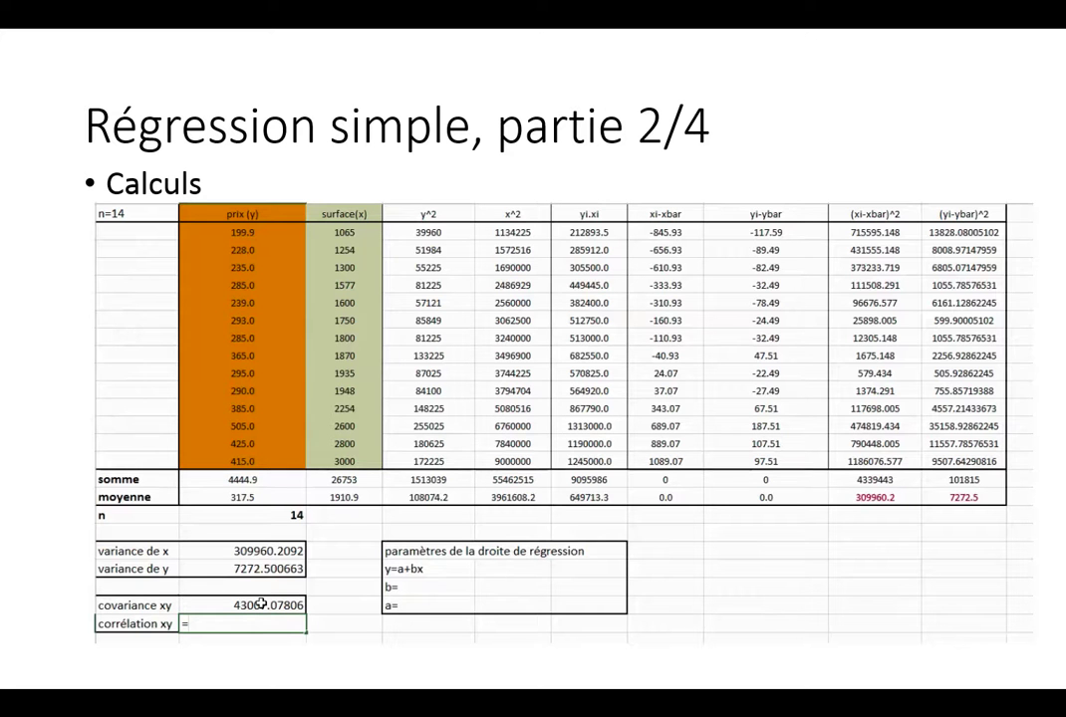
left_click(261, 603)
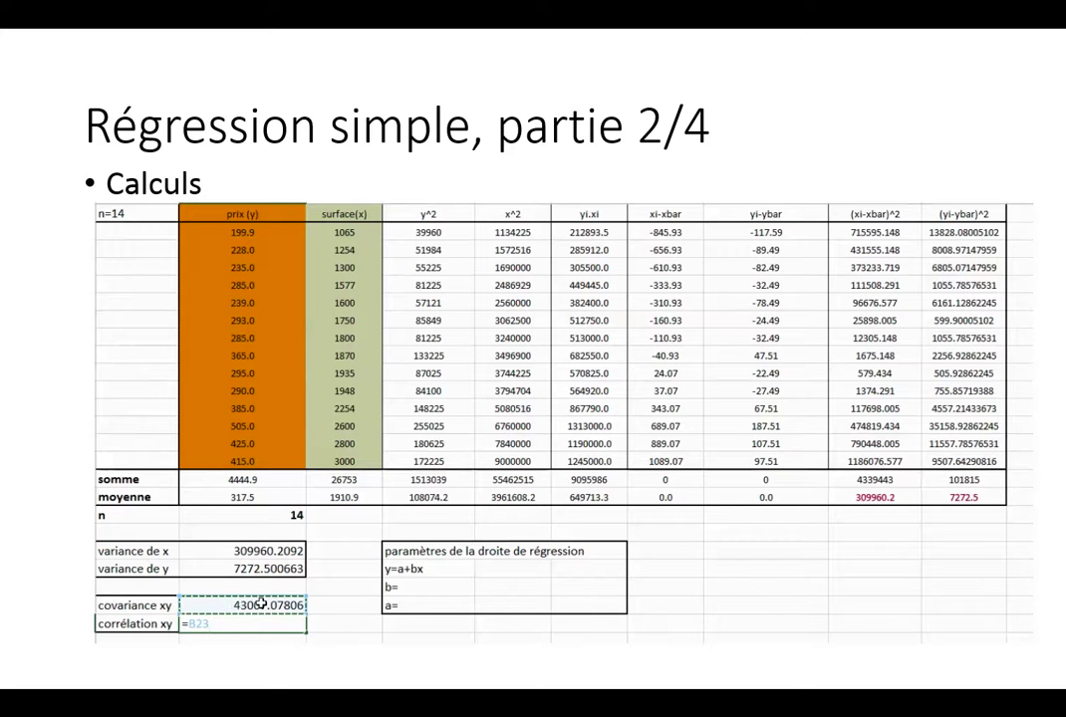
type("/")
type("racine(")
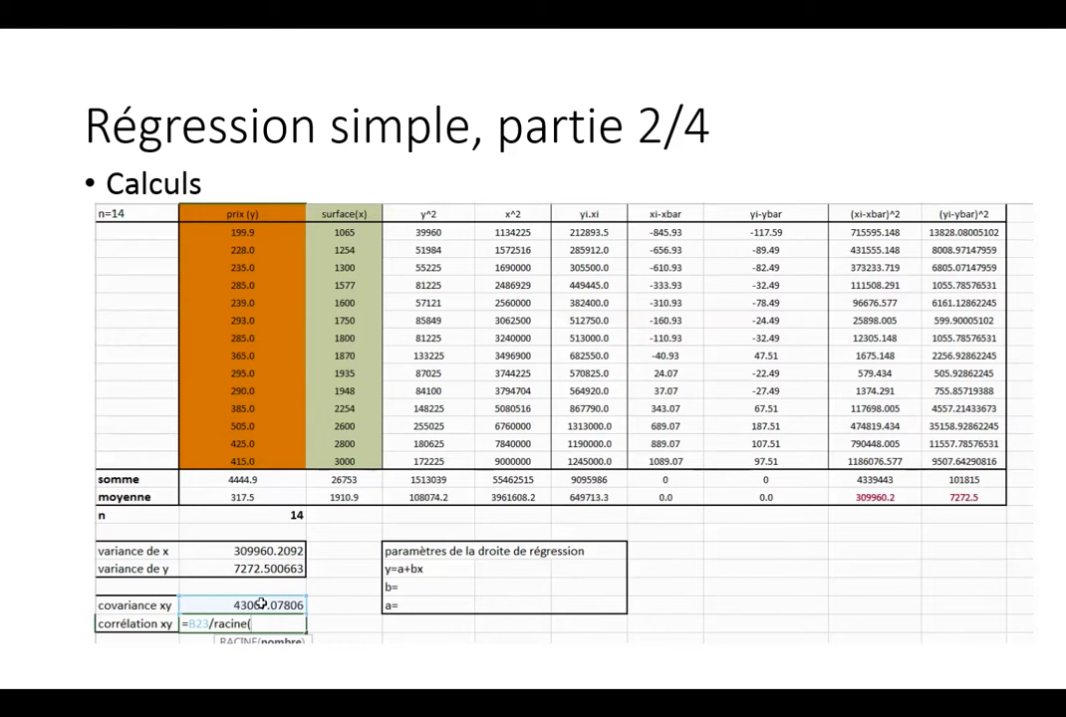
left_click(262, 583)
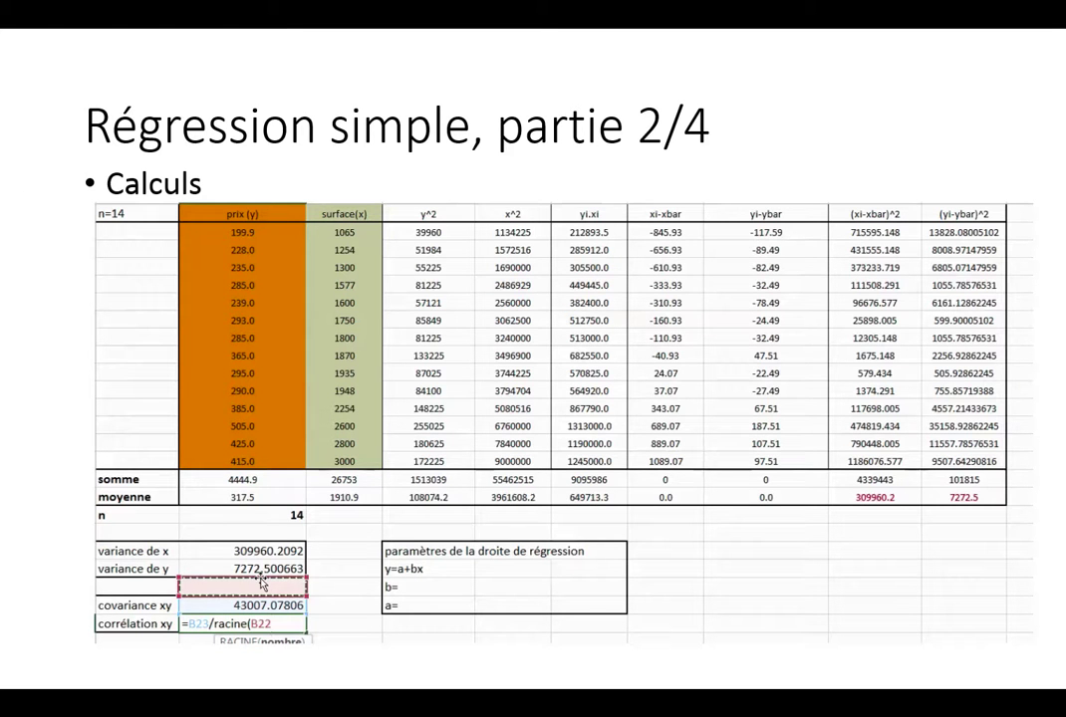
type("*")
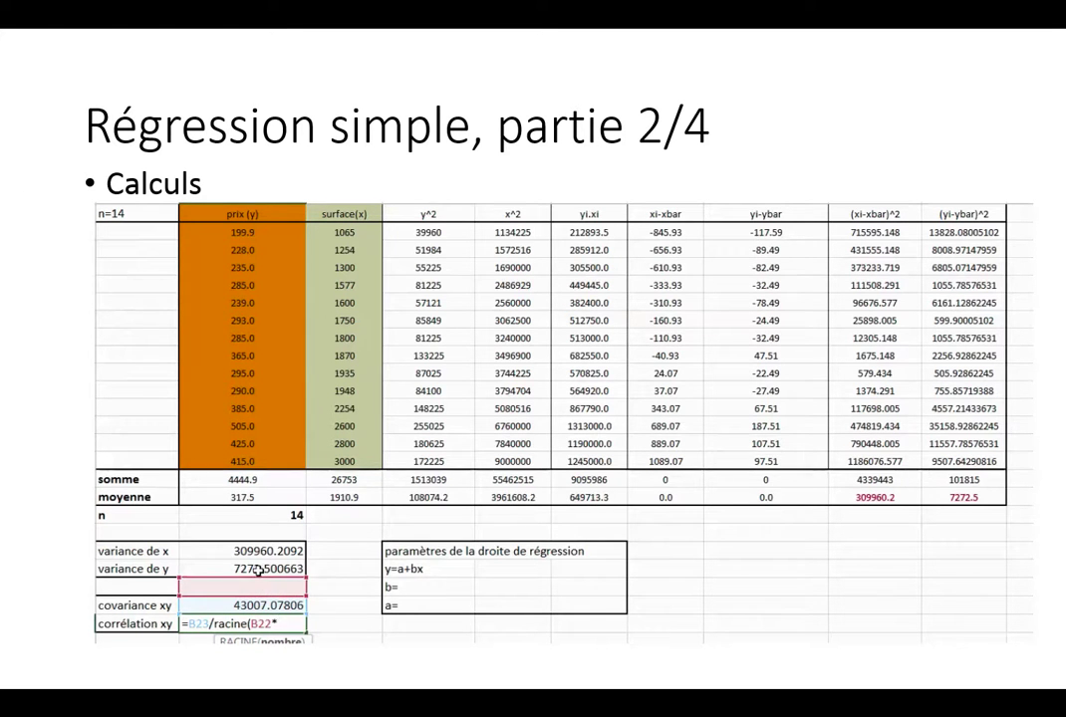
left_click(259, 568)
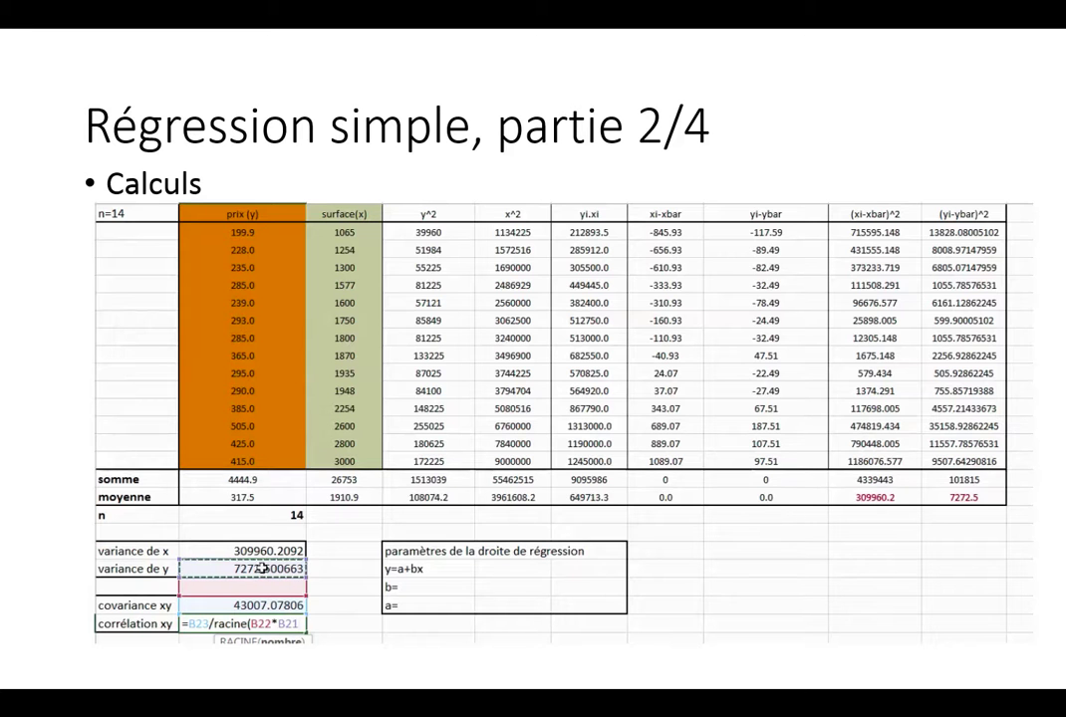
key("BackSpace")
key("BackSpace")
key("BackSpace")
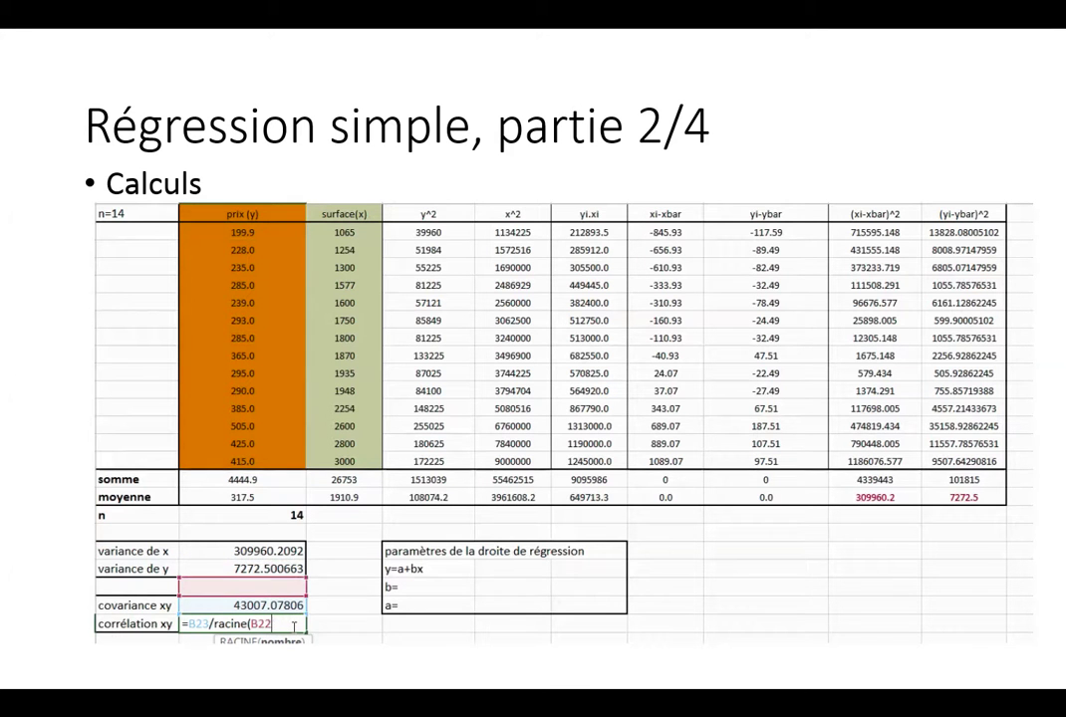
key("BackSpace")
key("BackSpace")
key("BackSpace")
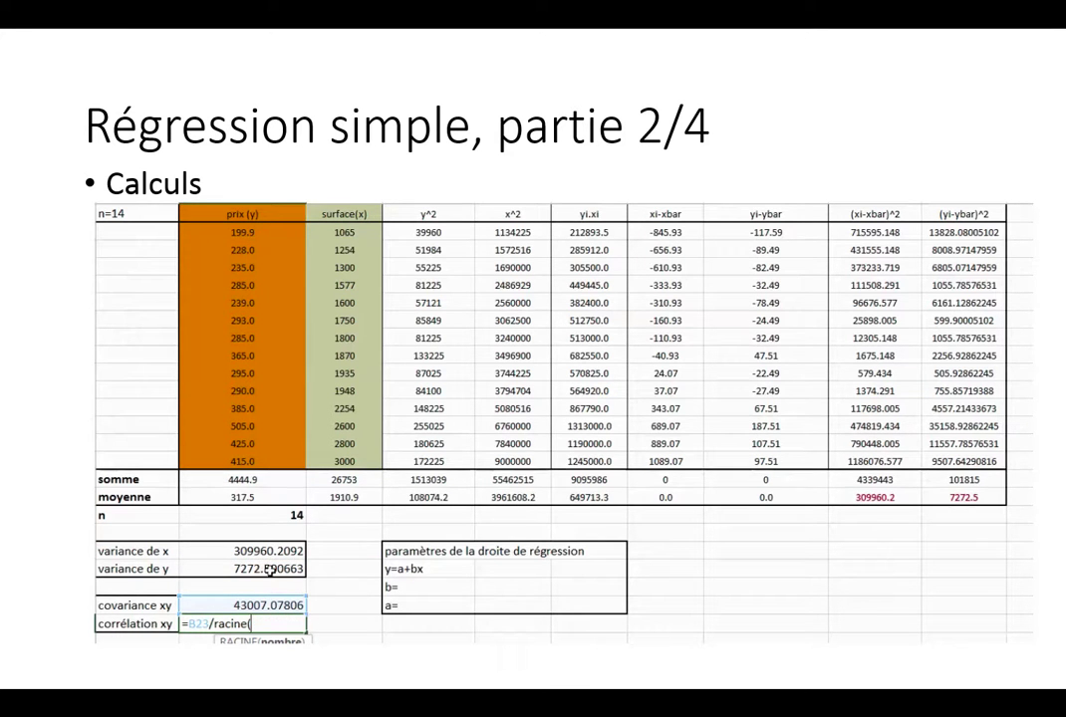
left_click(269, 570)
type("*")
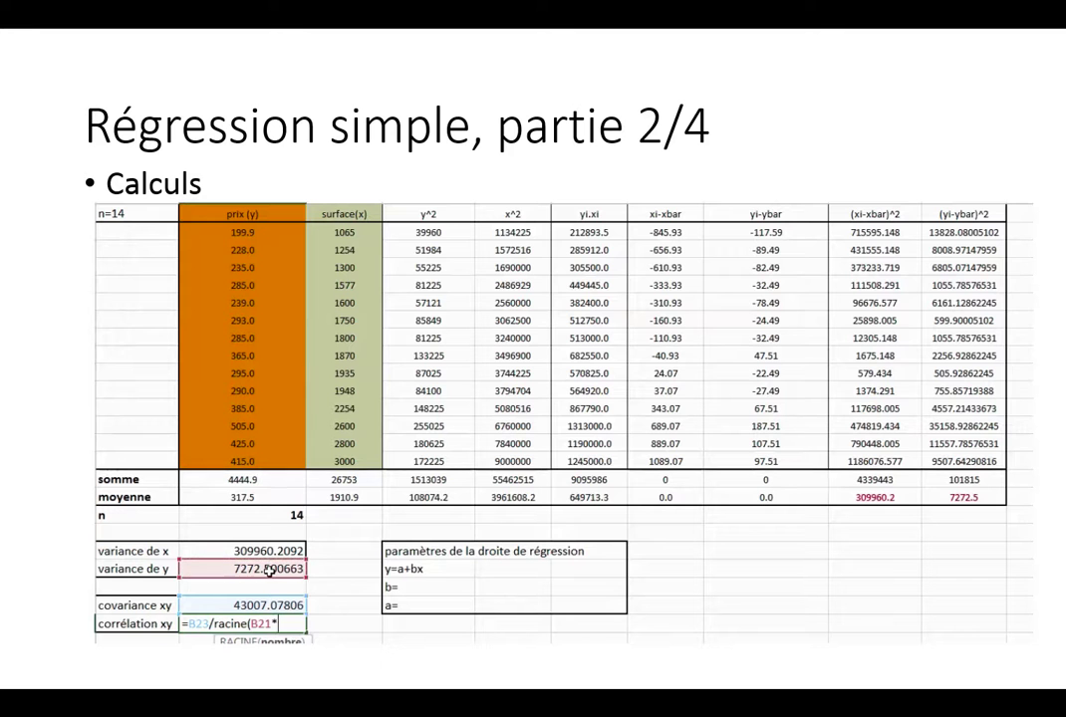
left_click(277, 551)
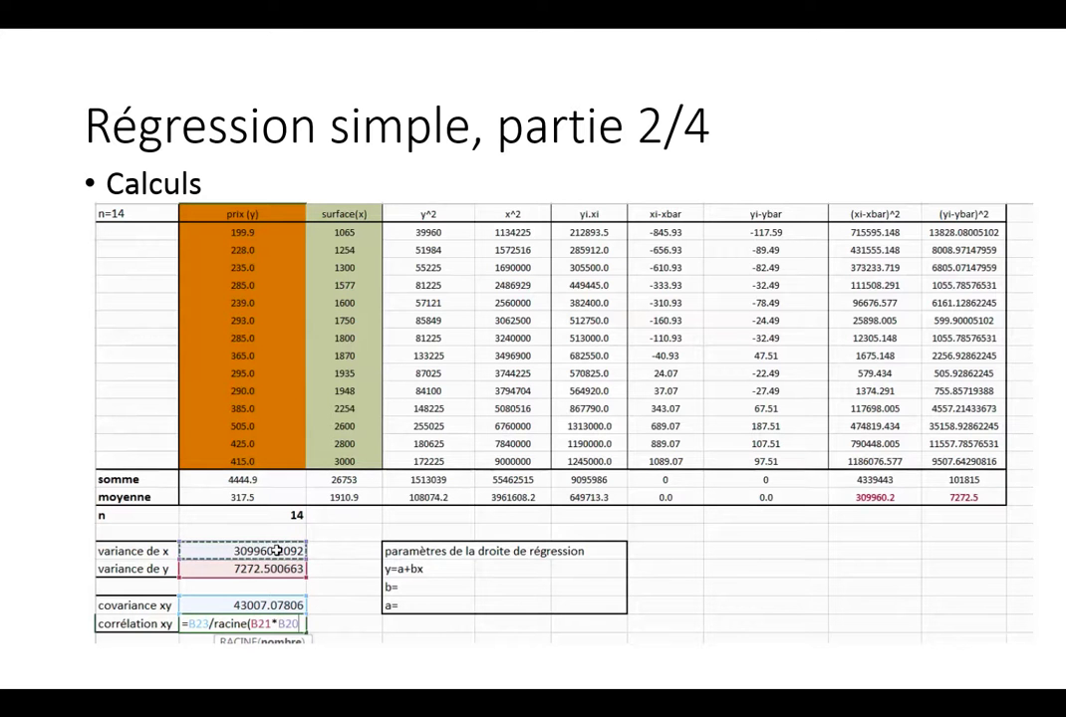
type(")")
key("Return")
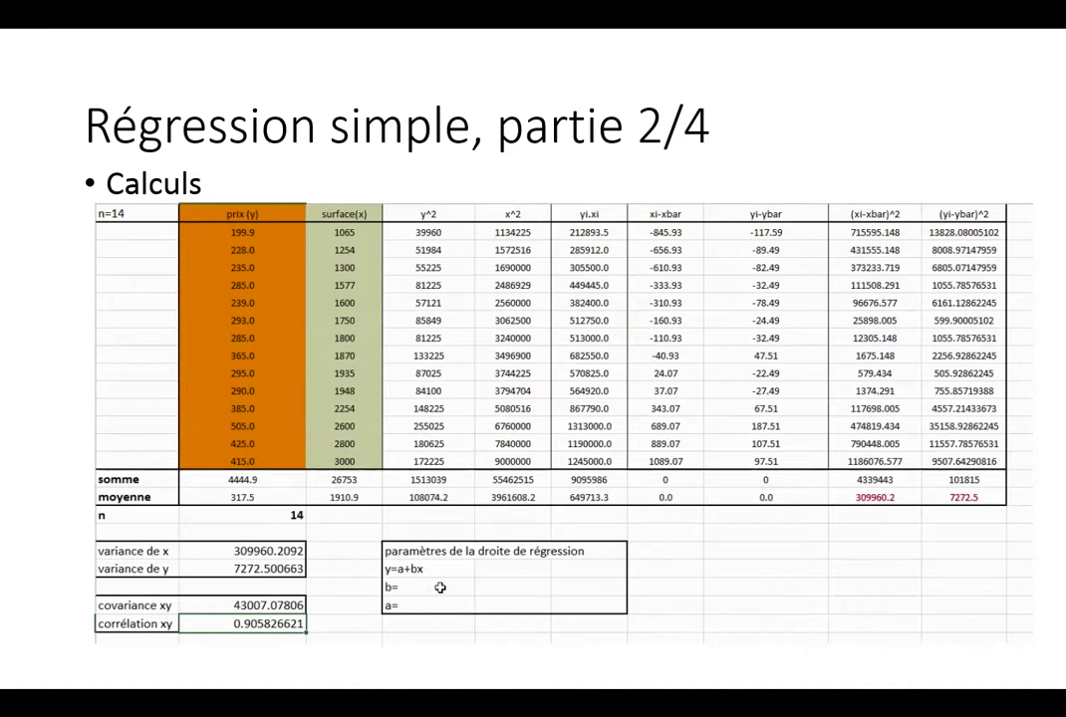
- Enter =B23/B20 beside b= so the slope reads 0.139
left_click(482, 587)
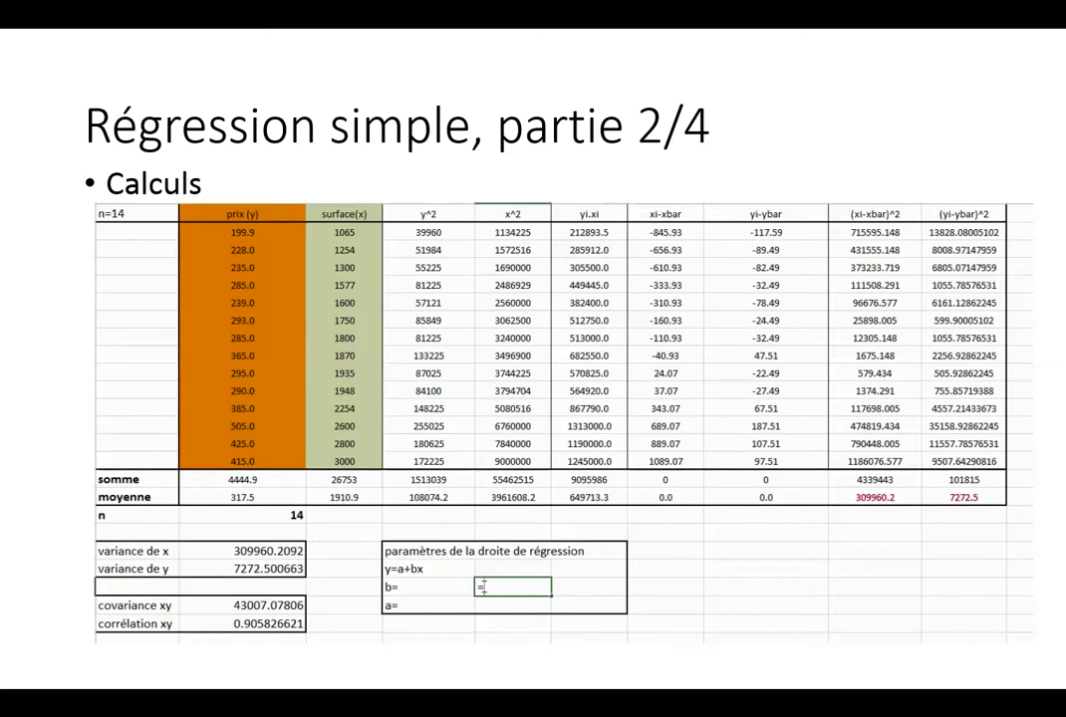
type("=")
left_click(286, 604)
type("/")
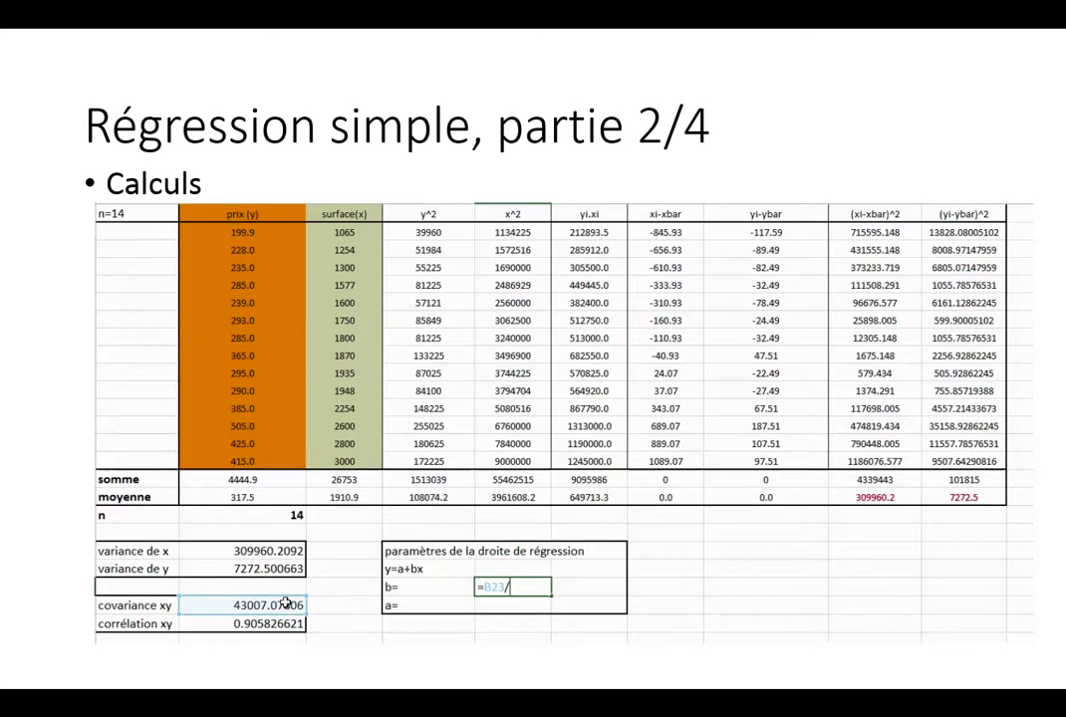
left_click(267, 551)
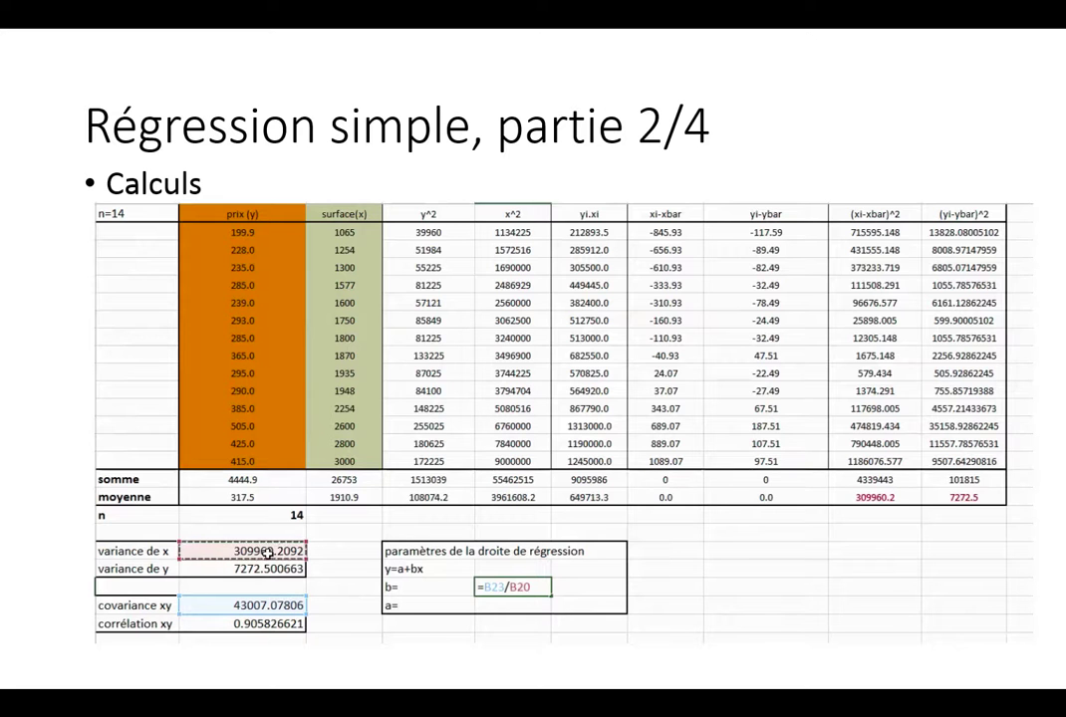
key("Return")
key("Return")
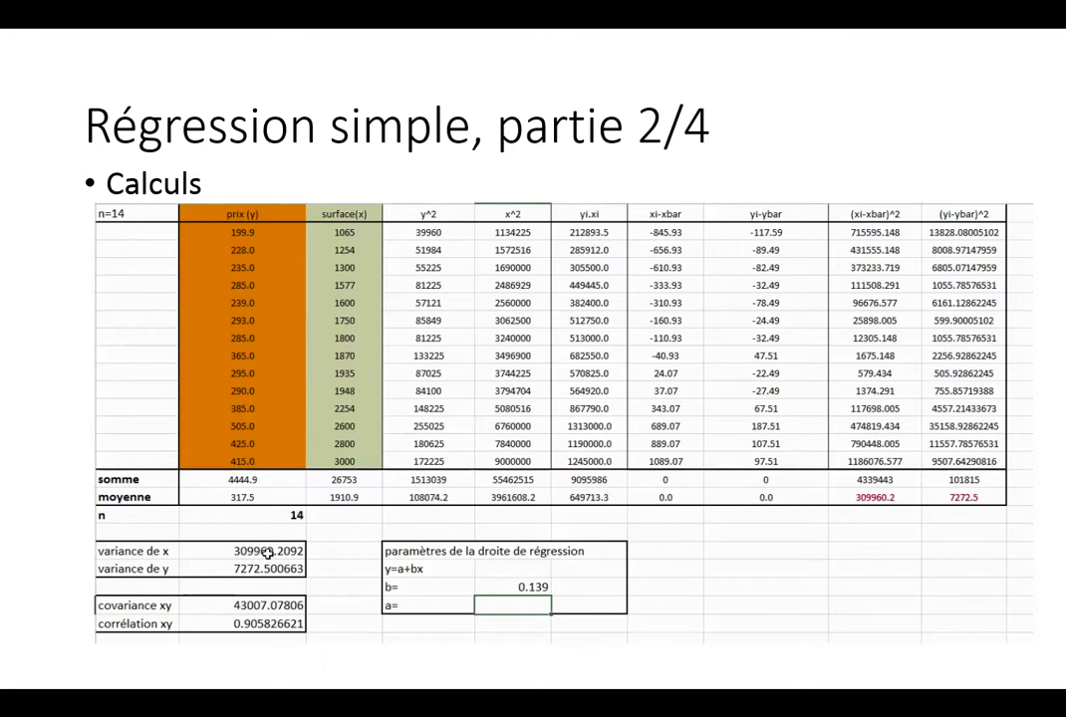
- Enter =B17-E22*C17 in the a= cell so the intercept reads 52.351
type("=")
left_click(257, 497)
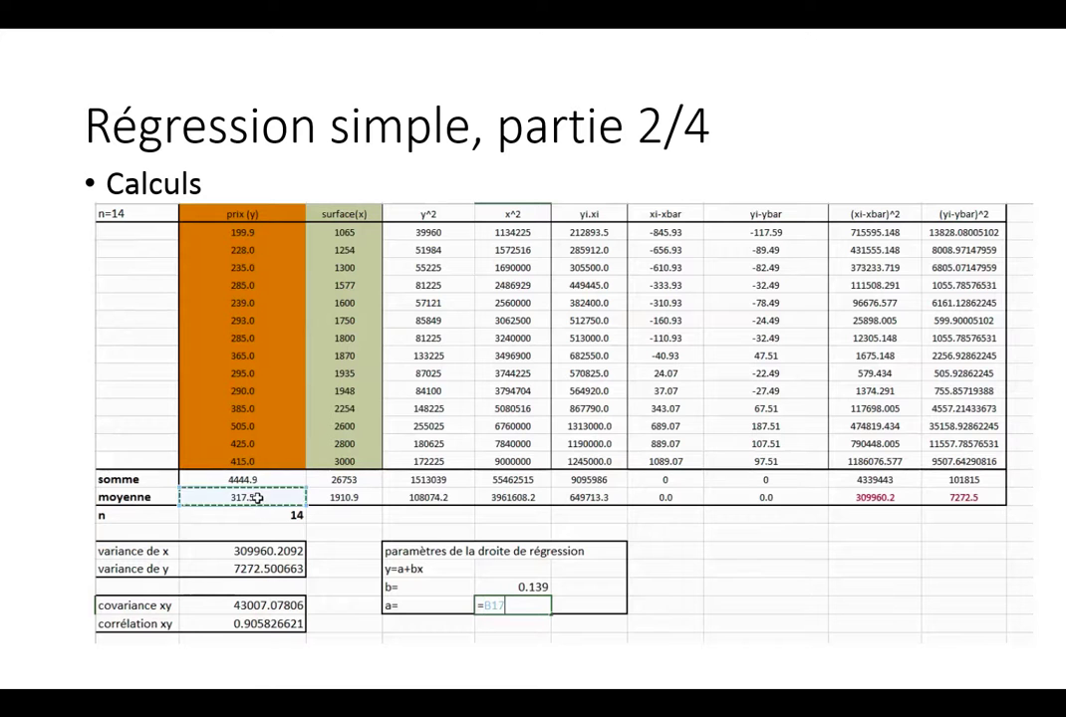
type("-")
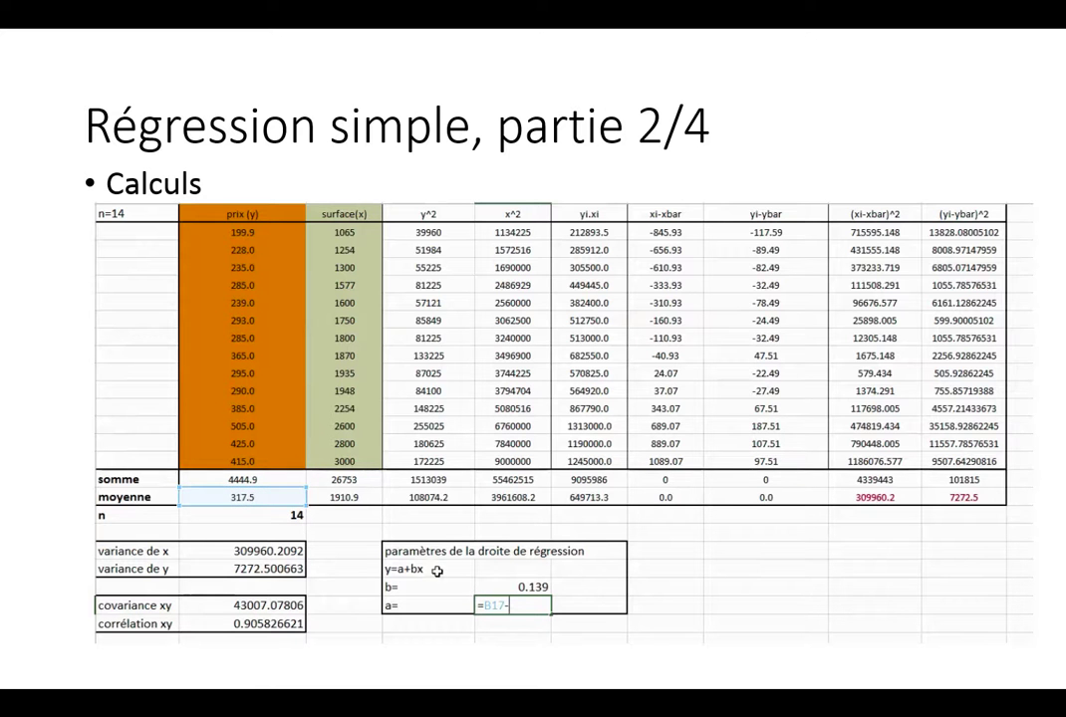
left_click(486, 584)
type("*")
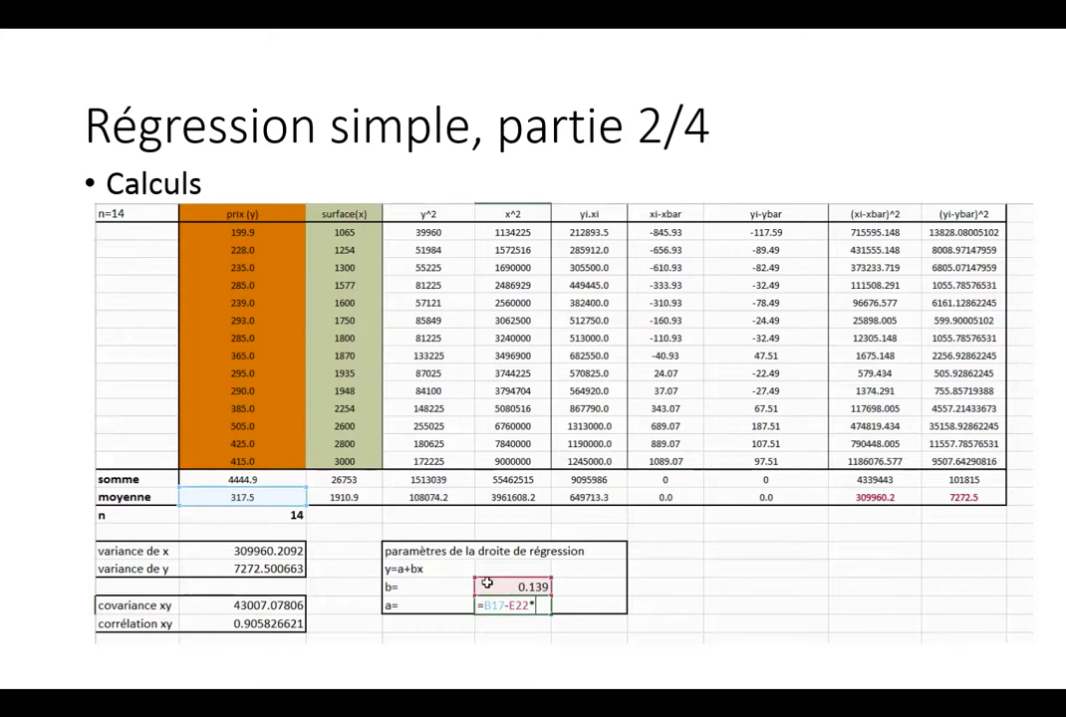
left_click(349, 500)
key("Return")
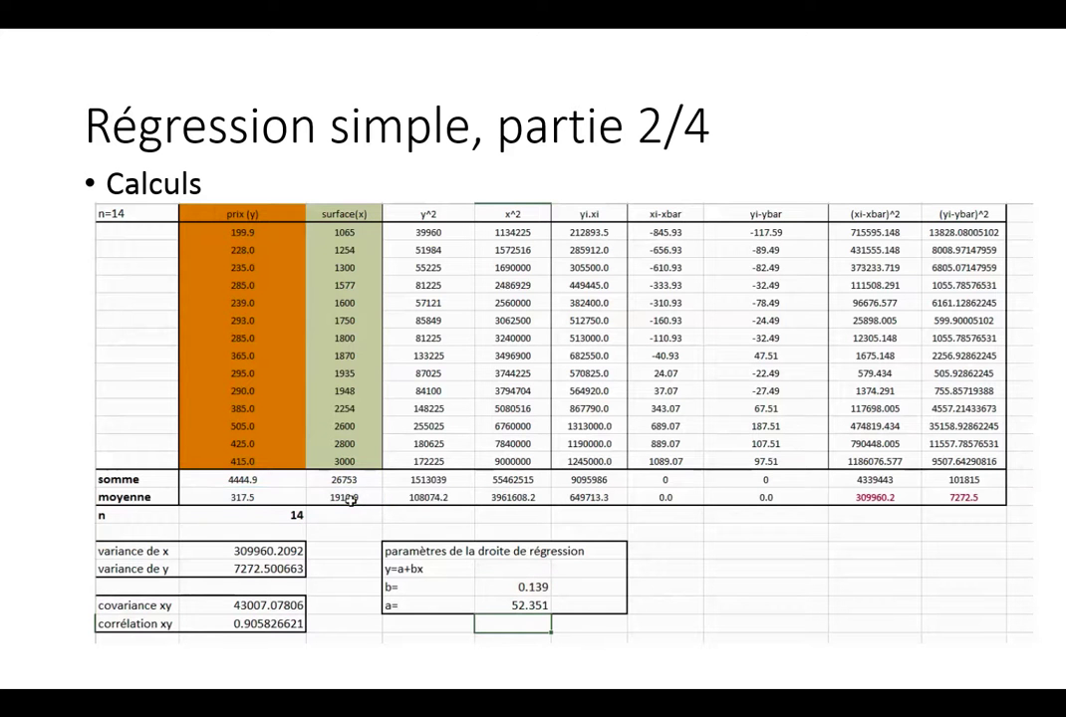